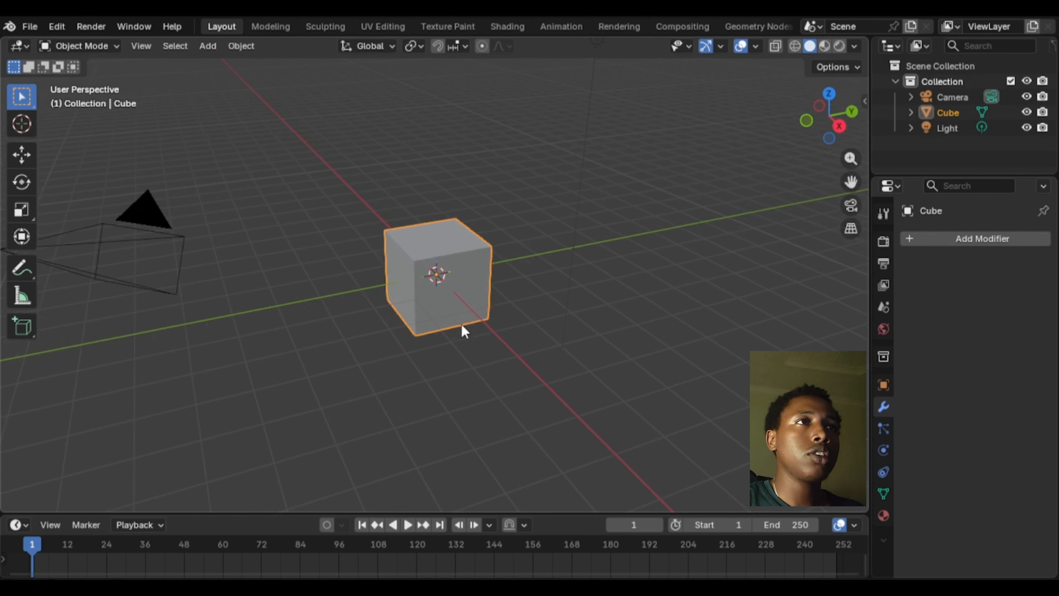
# - Zoom in and out on the default cube to examine it both up close and from a distance
pyautogui.scroll(-6, 475, 326)
pyautogui.scroll(8, 476, 330)
pyautogui.scroll(-6, 475, 330)
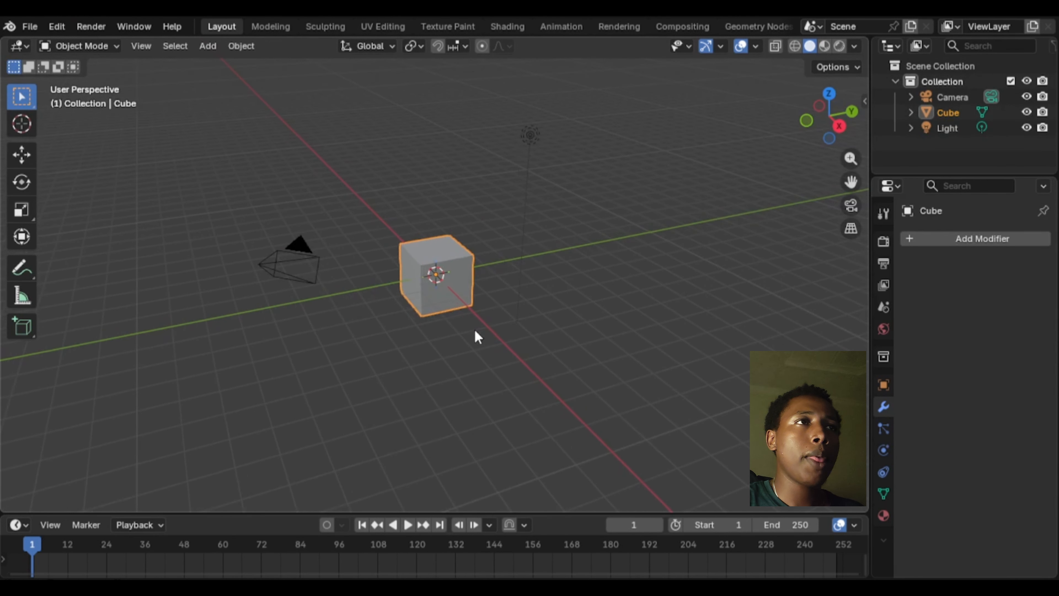
pyautogui.scroll(6, 476, 331)
pyautogui.scroll(-7, 476, 330)
pyautogui.scroll(7, 478, 345)
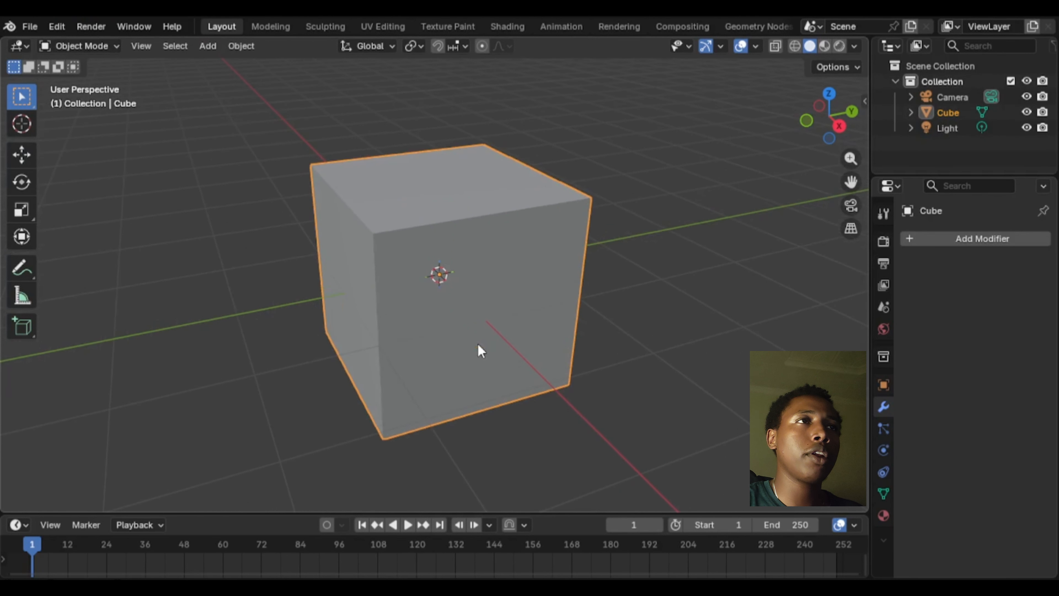
pyautogui.scroll(-7, 478, 345)
pyautogui.scroll(7, 472, 349)
pyautogui.scroll(-6, 472, 351)
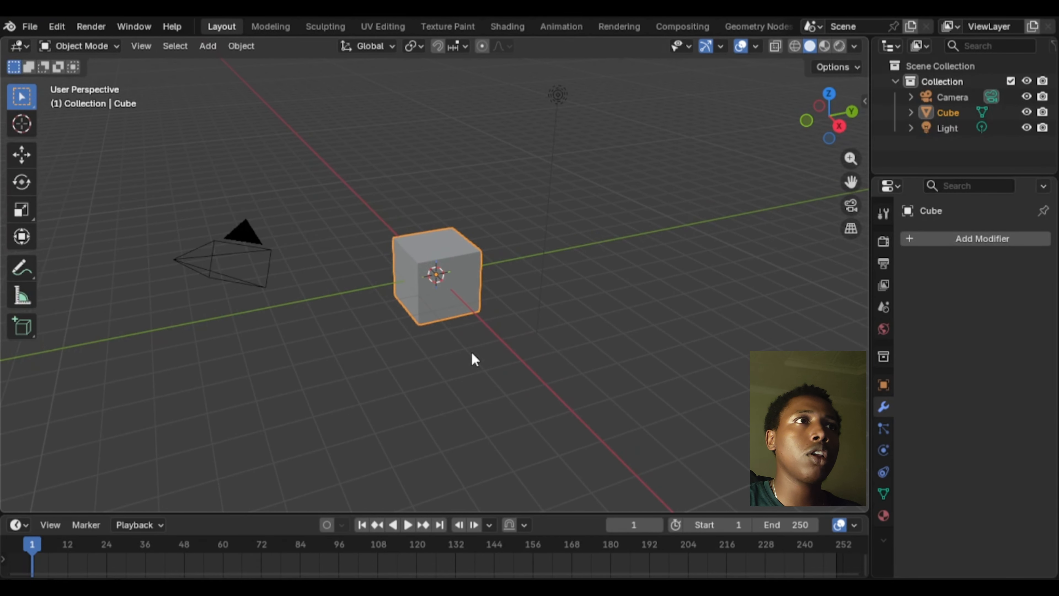
pyautogui.scroll(2, 494, 338)
pyautogui.scroll(-2, 494, 339)
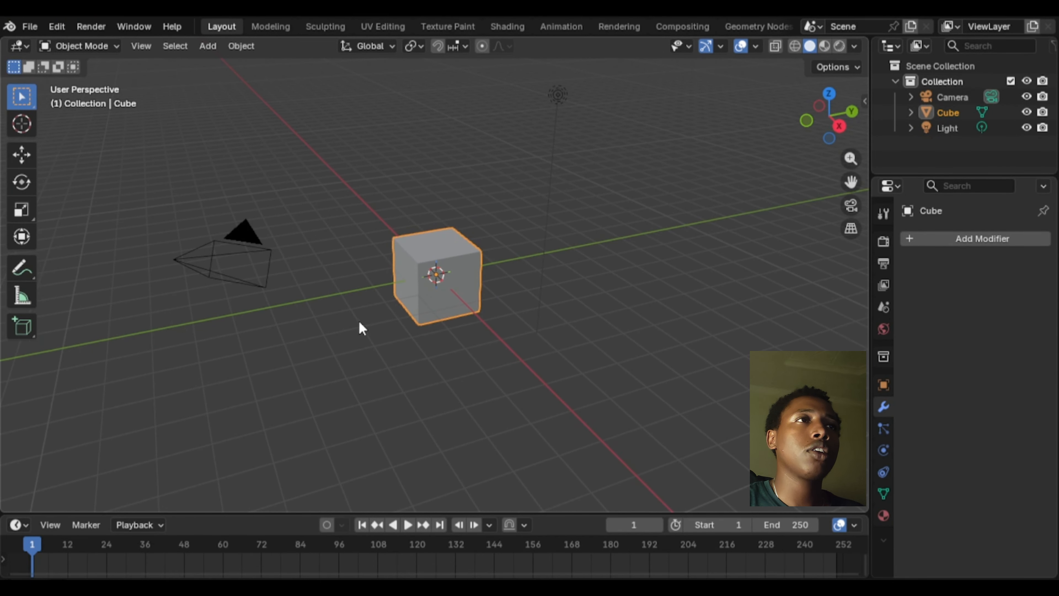
# - Orbit, pan and zoom the viewport to examine the cube, camera and light from several angles
pyautogui.moveTo(362, 329); pyautogui.dragTo(509, 344, button='middle')
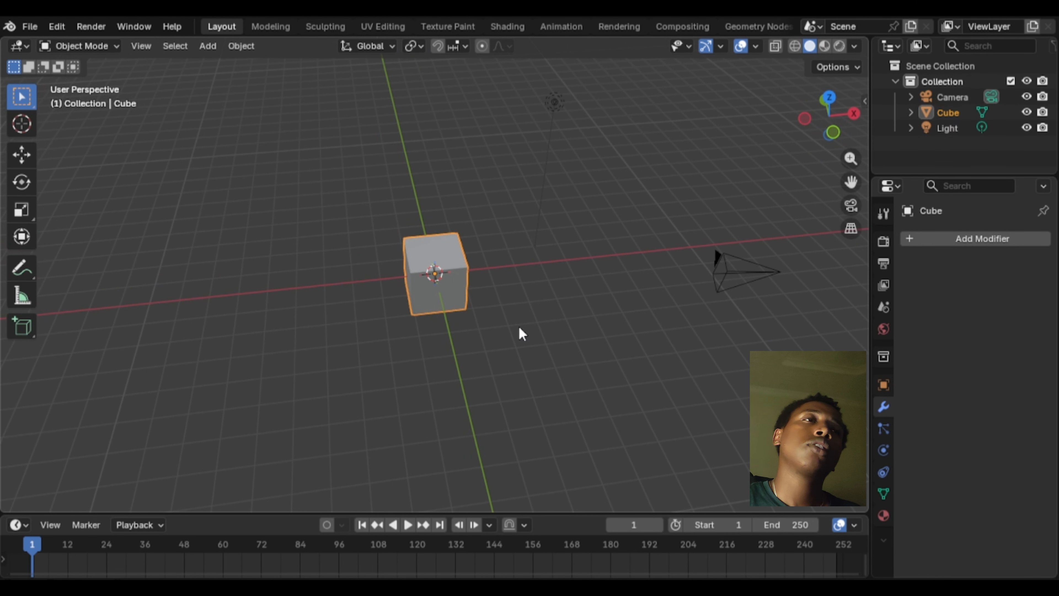
pyautogui.moveTo(628, 300); pyautogui.dragTo(680, 242, button='middle')
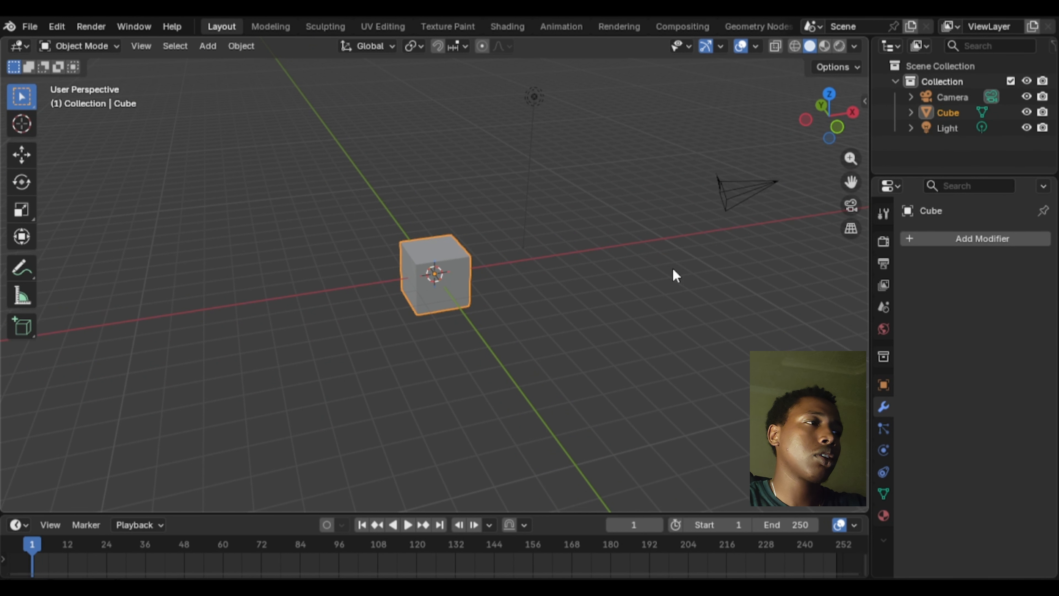
pyautogui.keyDown('shift'); pyautogui.moveTo(543, 308); pyautogui.dragTo(474, 348, button='middle'); pyautogui.keyUp('shift')
pyautogui.scroll(-5, 468, 326)
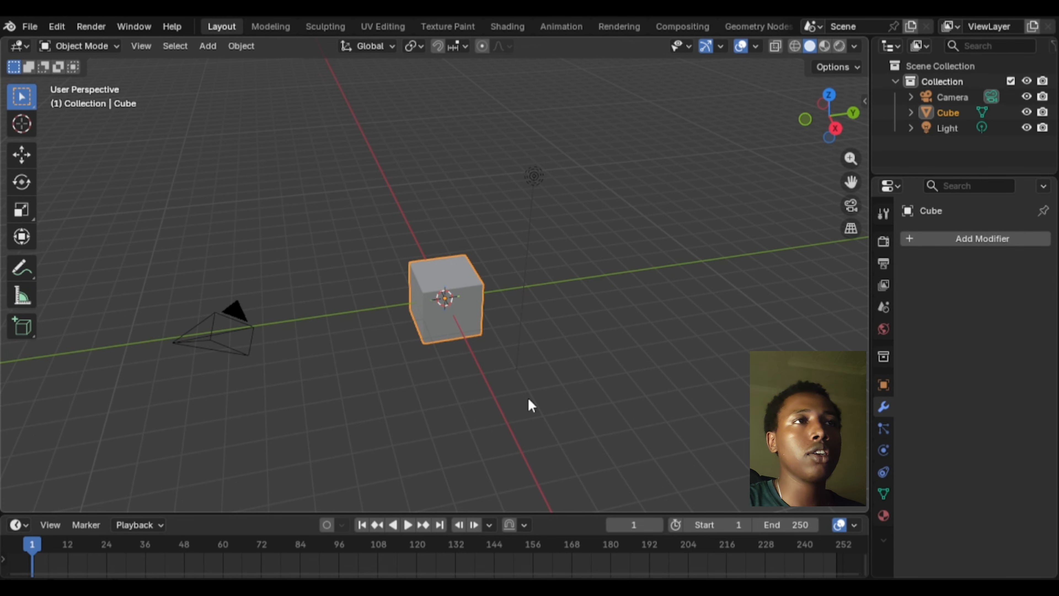
pyautogui.scroll(8, 484, 336)
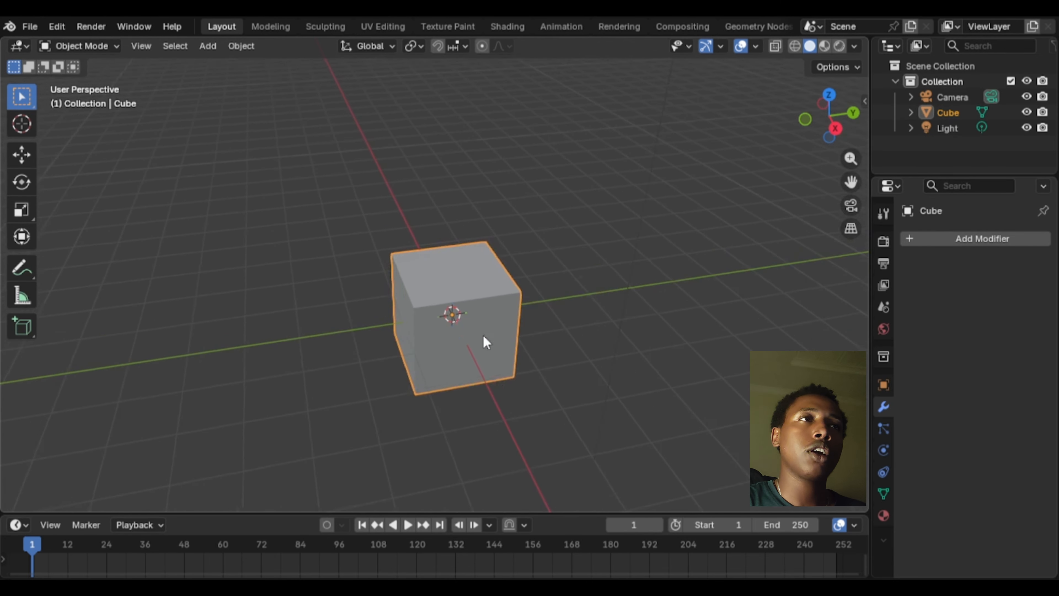
pyautogui.keyDown('ctrl'); pyautogui.moveTo(482, 280); pyautogui.dragTo(482, 419, button='middle'); pyautogui.keyUp('ctrl')
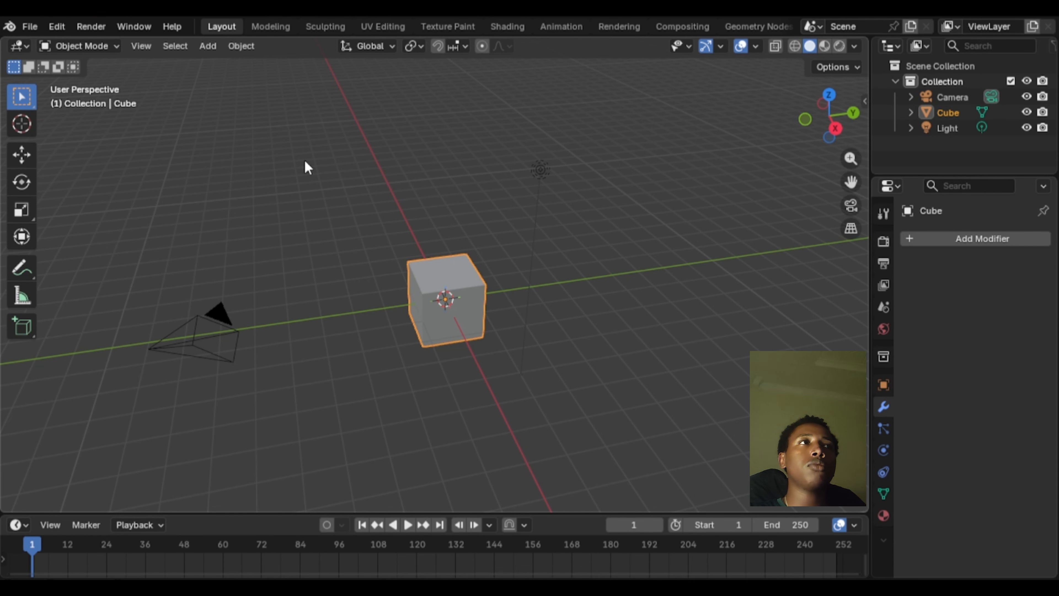
pyautogui.scroll(3, 479, 334)
pyautogui.scroll(-3, 463, 359)
# - Delete the camera and the light from the scene, keeping only the cube
pyautogui.moveTo(463, 359); pyautogui.dragTo(336, 287, button='middle')
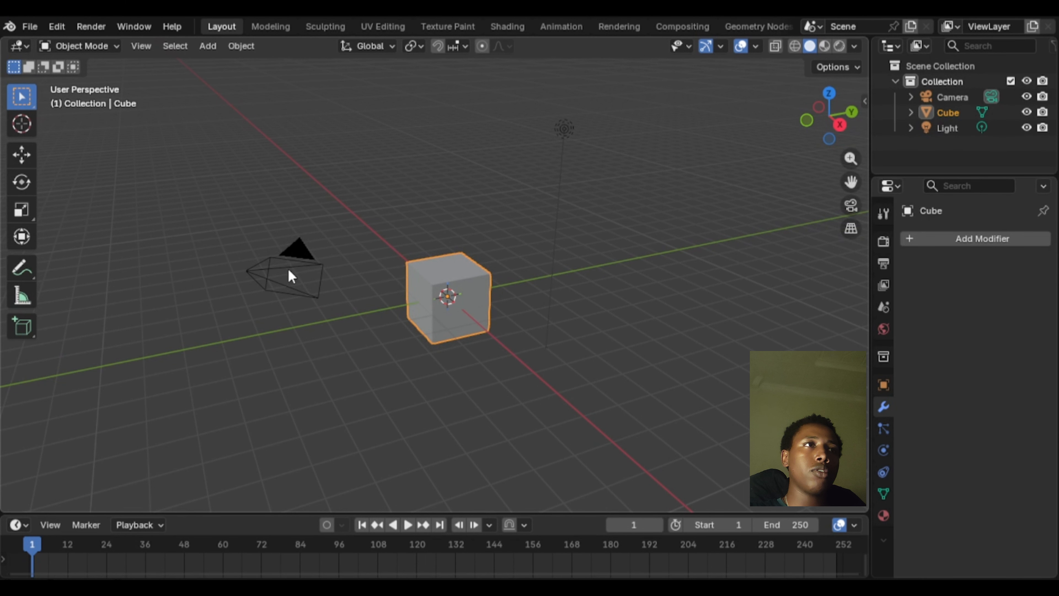
pyautogui.click(298, 254)
pyautogui.keyDown('shift'); pyautogui.click(564, 131); pyautogui.keyUp('shift')
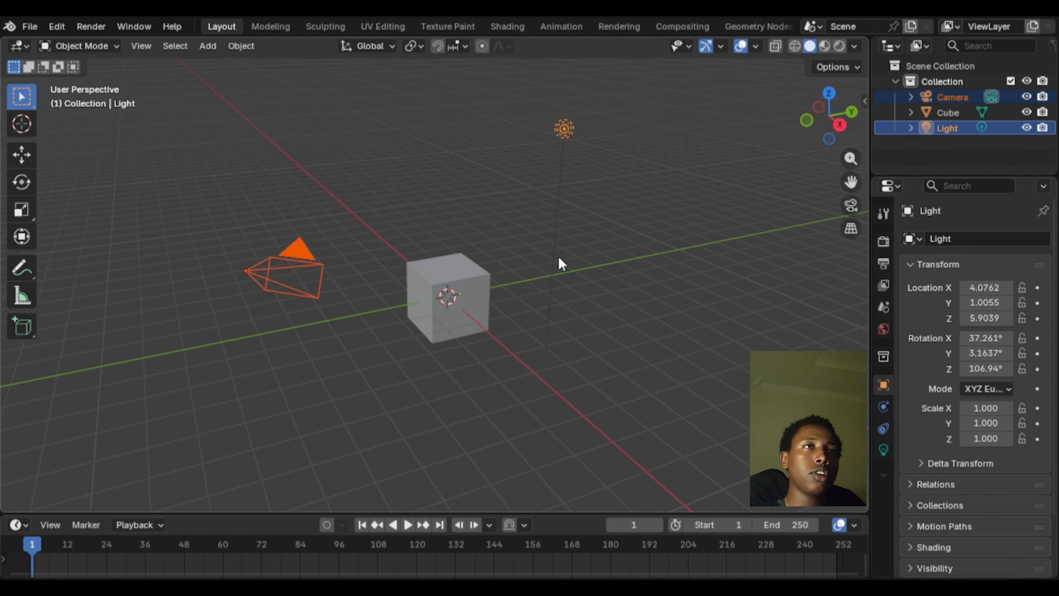
pyautogui.click(572, 127)
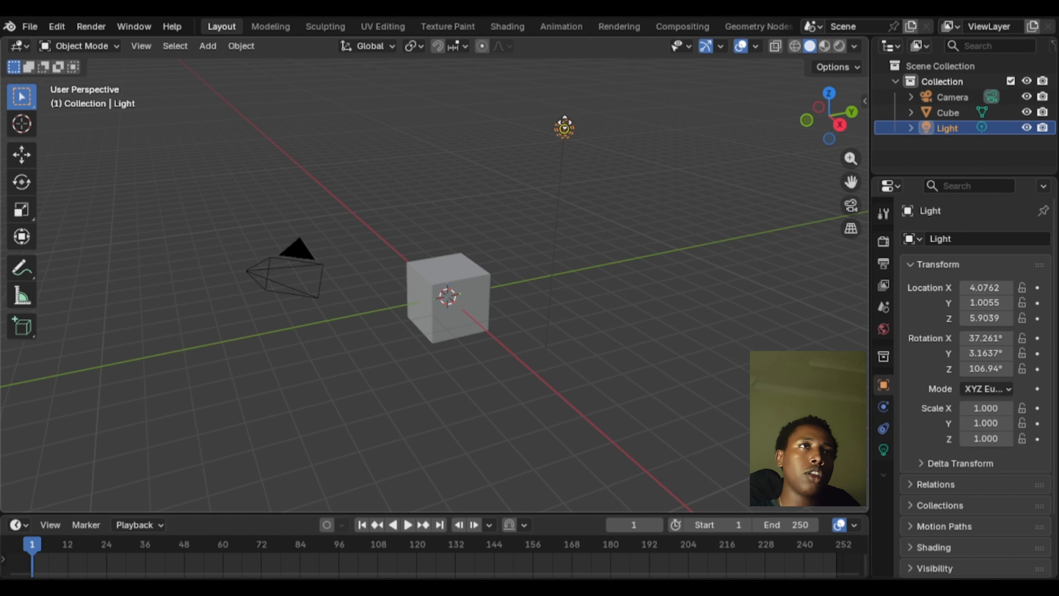
pyautogui.keyDown('shift'); pyautogui.click(298, 255); pyautogui.keyUp('shift')
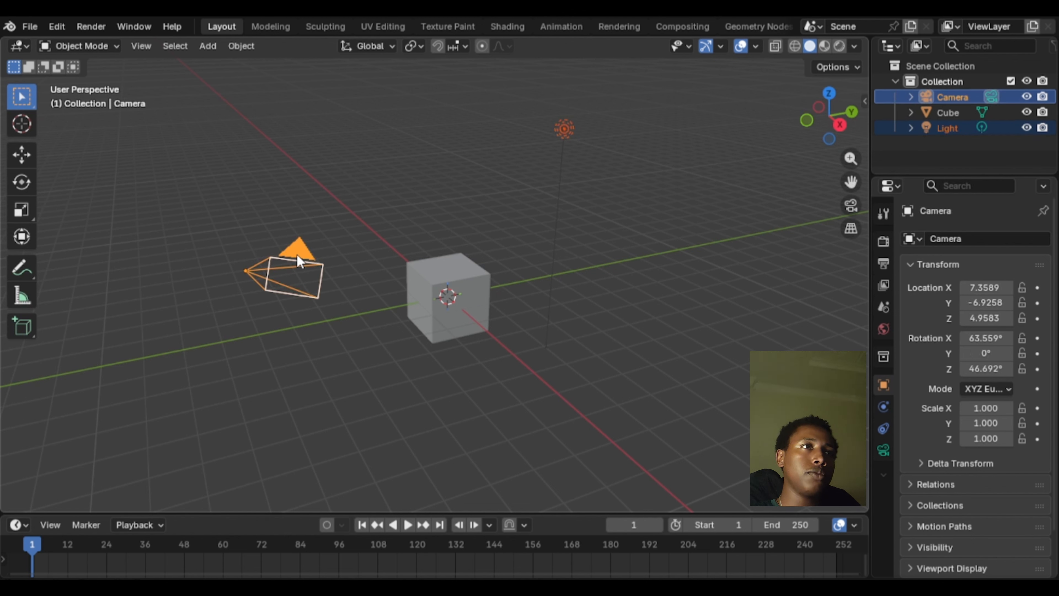
pyautogui.press('x')
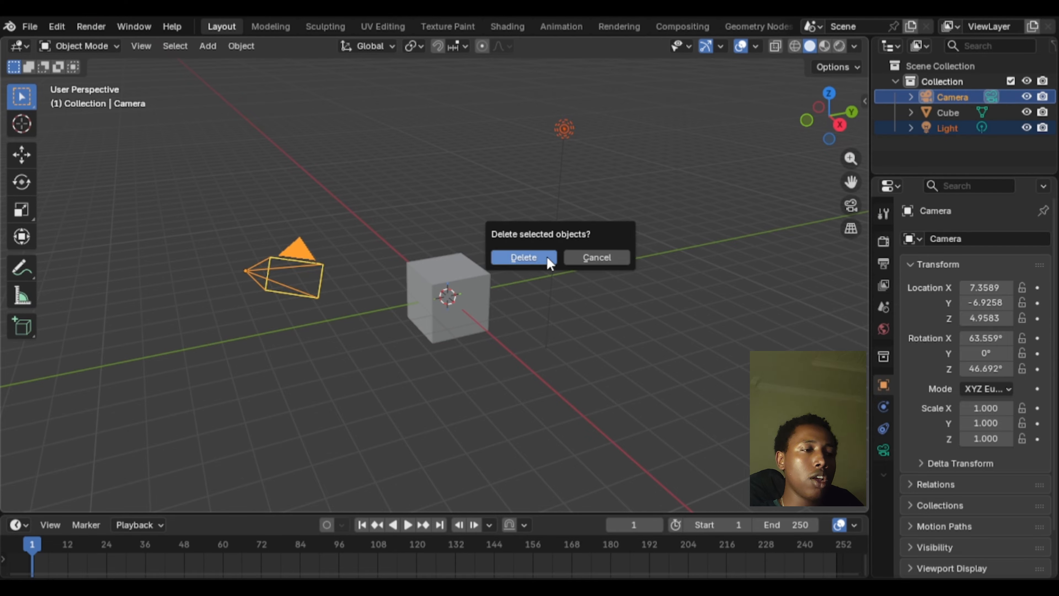
pyautogui.click(547, 256)
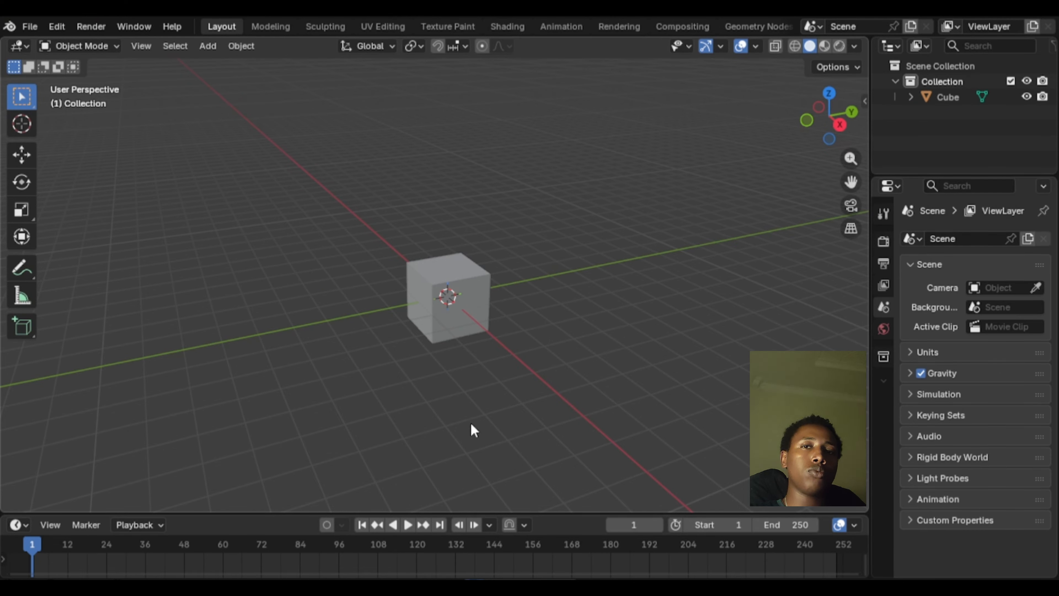
# - Select the cube and frame it closer from a slightly higher angle
pyautogui.scroll(5, 515, 379)
pyautogui.click(484, 308)
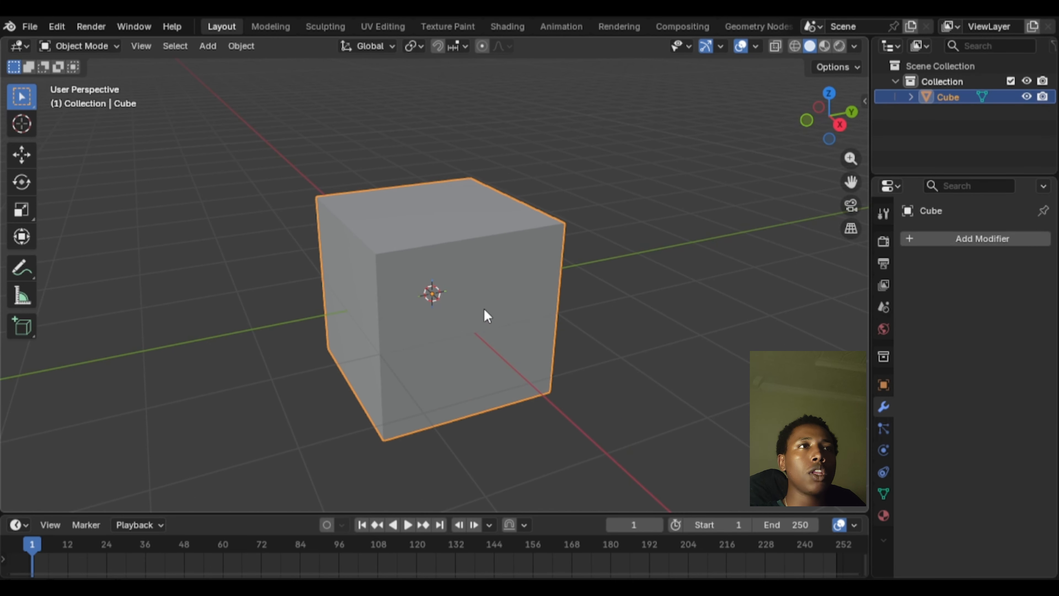
pyautogui.scroll(-2, 529, 300)
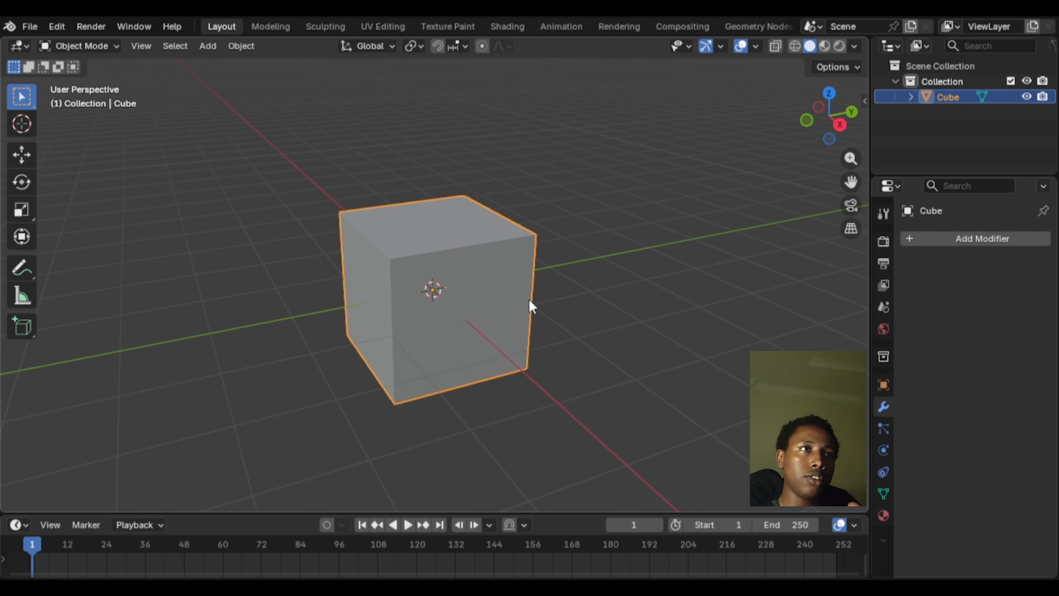
pyautogui.moveTo(529, 299); pyautogui.dragTo(474, 290, button='middle')
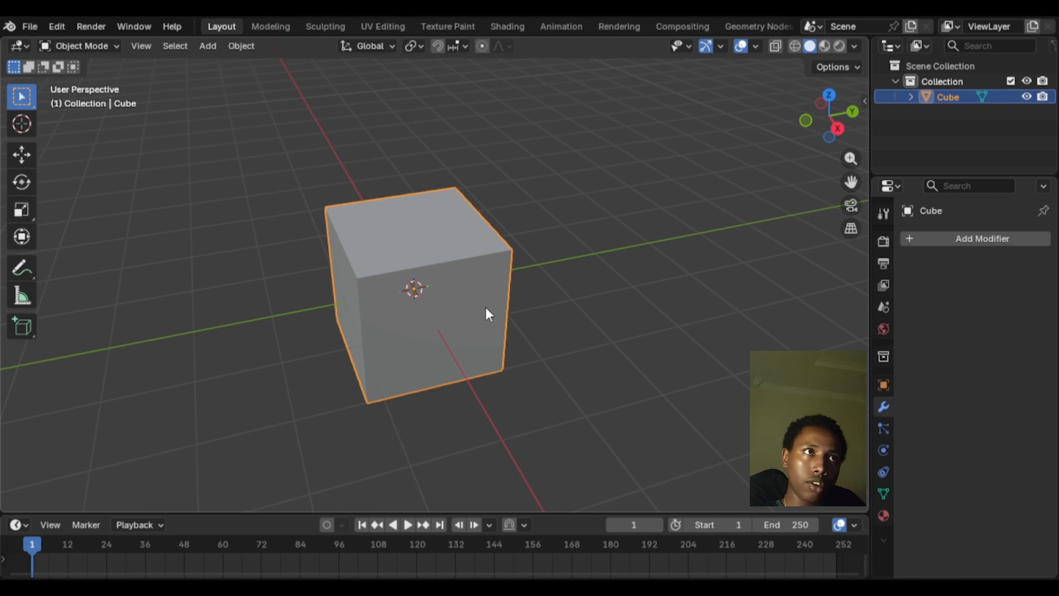
# - Try scaling the cube up uniformly on all axes, and undo the scaling
pyautogui.press('s')
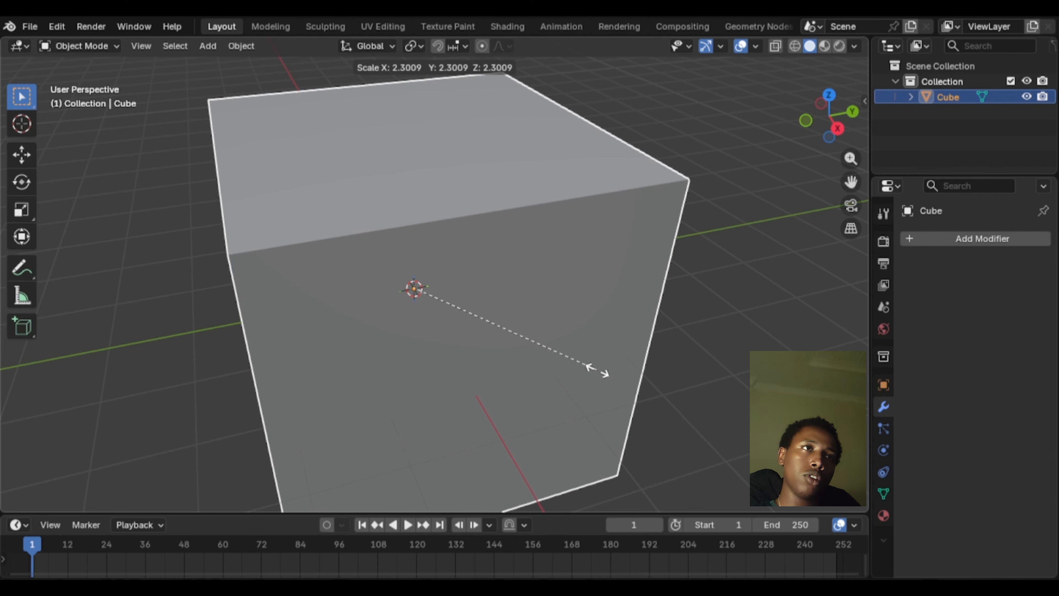
pyautogui.click(559, 386)
pyautogui.scroll(-5, 560, 386)
pyautogui.moveTo(497, 407); pyautogui.dragTo(521, 301, button='middle')
pyautogui.hotkey('ctrl', 'z')
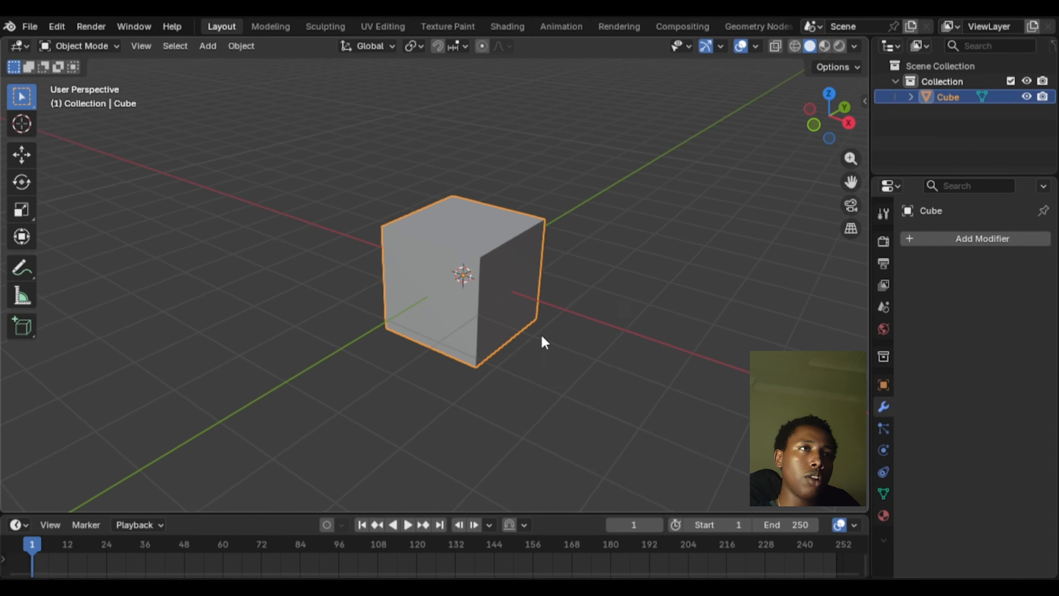
# - Try moving the cube a short distance freely without an axis constraint, and undo the move
pyautogui.scroll(3, 541, 336)
pyautogui.scroll(-1, 517, 345)
pyautogui.moveTo(518, 345)
pyautogui.mouseDown(button='middle')
pyautogui.moveTo(497, 354)
pyautogui.moveTo(507, 332)
pyautogui.mouseUp(button='middle')
pyautogui.scroll(2, 509, 337)
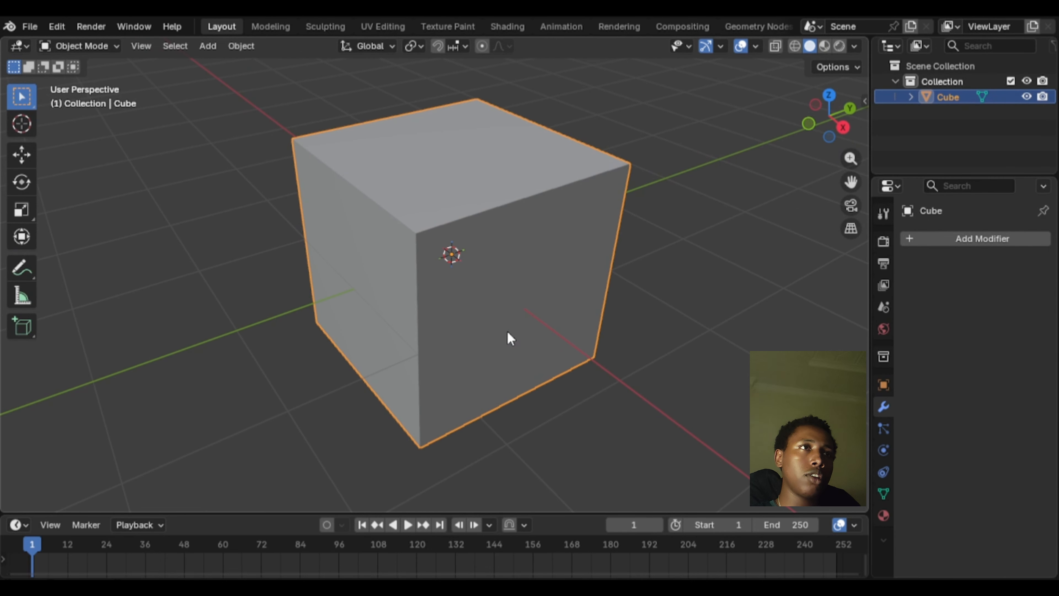
pyautogui.scroll(-2, 508, 334)
pyautogui.press('g')
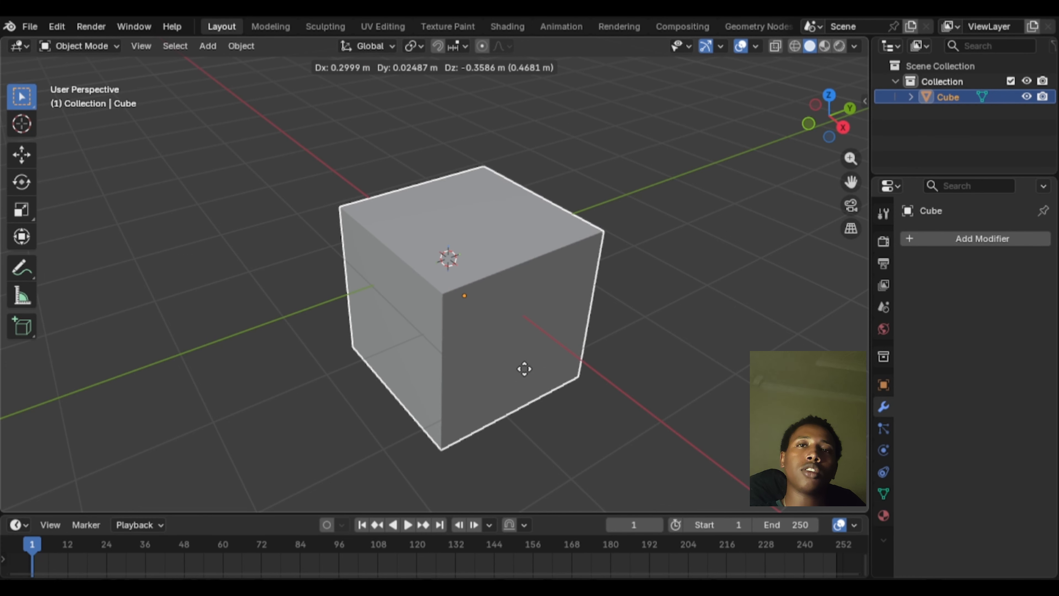
pyautogui.click(488, 330)
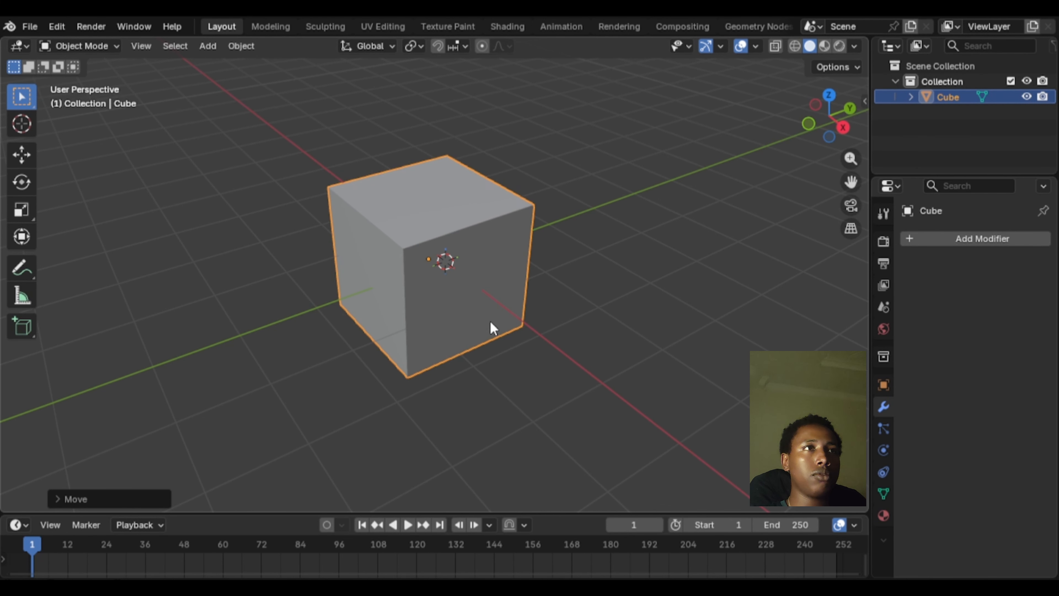
pyautogui.hotkey('ctrl', 'z')
# - Try rotating the cube about the view axis and with free trackball rotation, and revert each rotation
pyautogui.scroll(1, 490, 311)
pyautogui.scroll(-1, 490, 306)
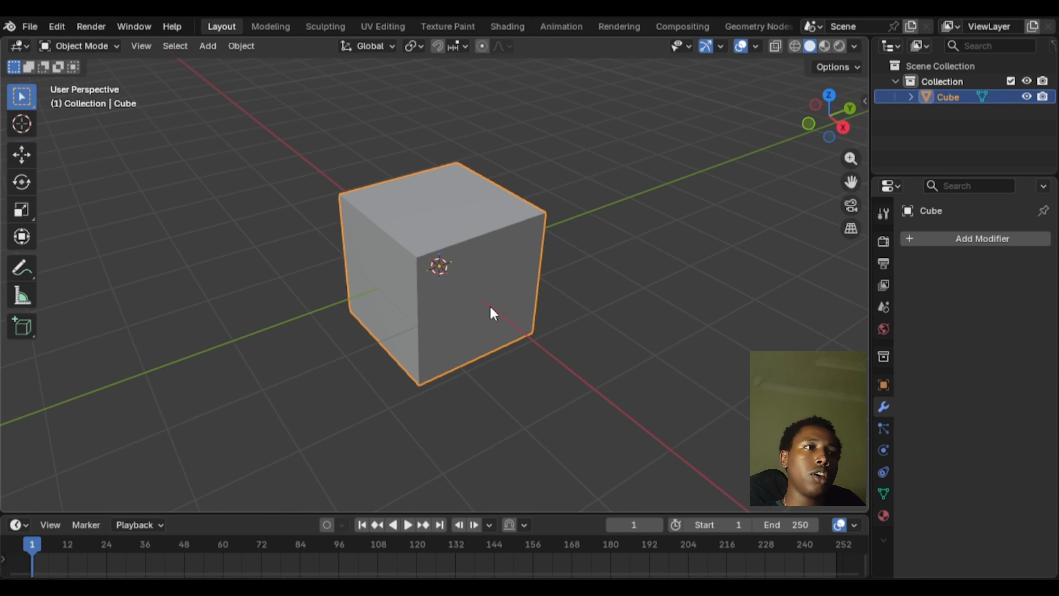
pyautogui.press('r')
pyautogui.press('r')
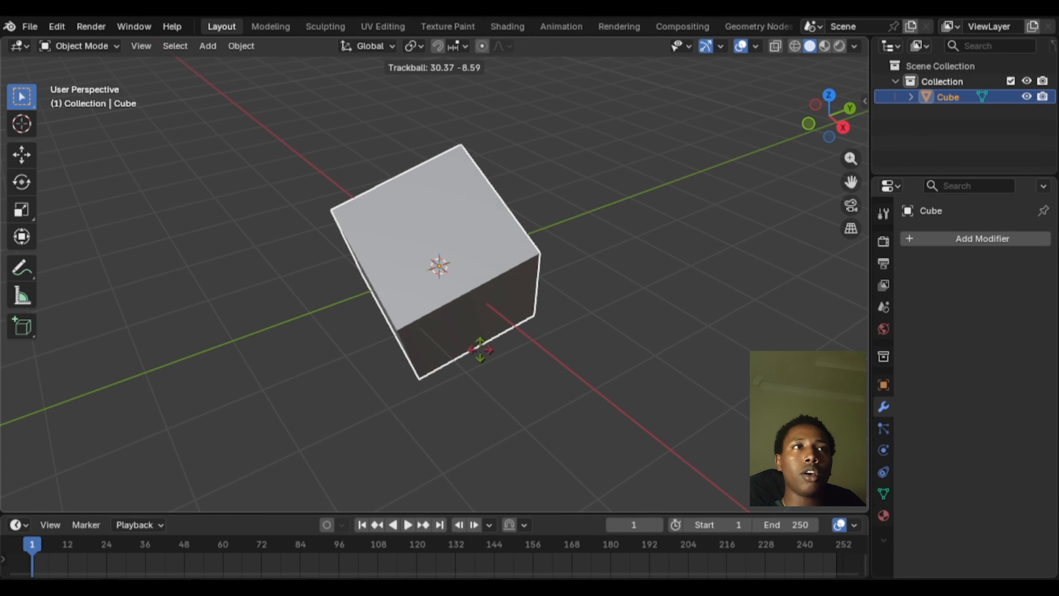
pyautogui.press('r')
pyautogui.rightClick(515, 251)
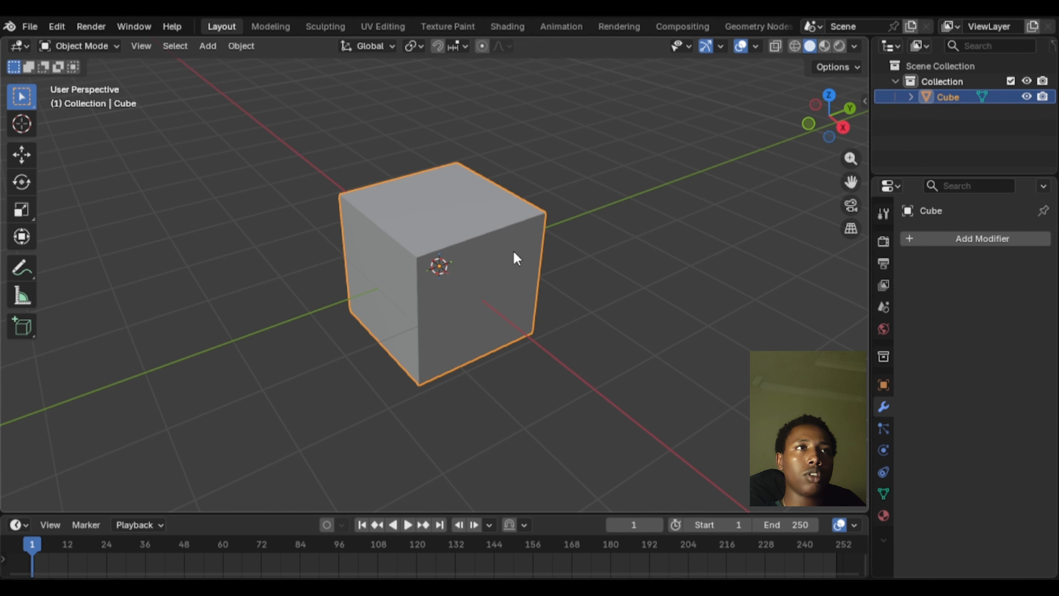
pyautogui.press('r')
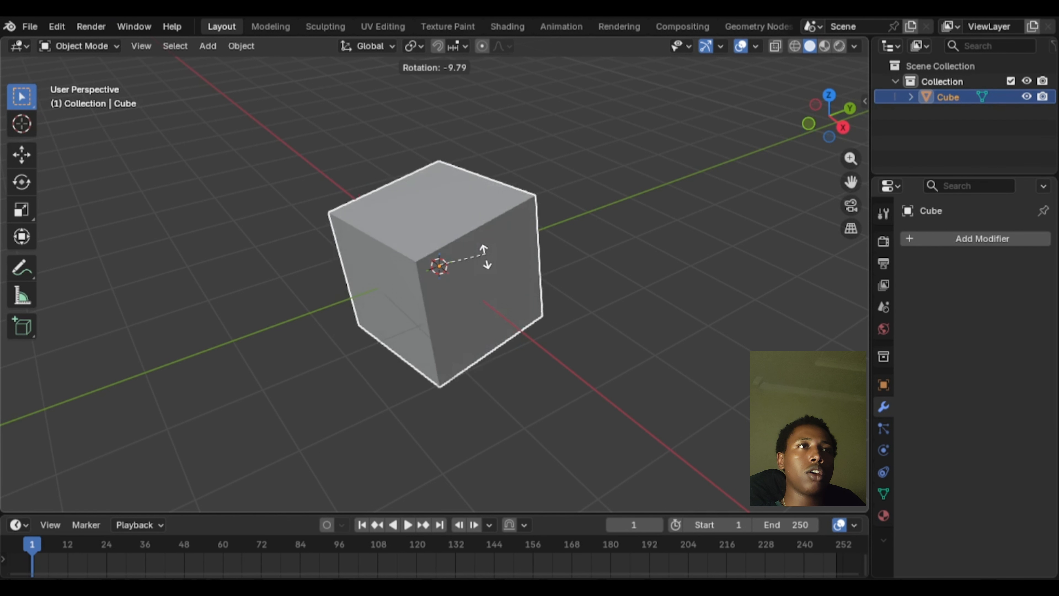
pyautogui.rightClick(493, 249)
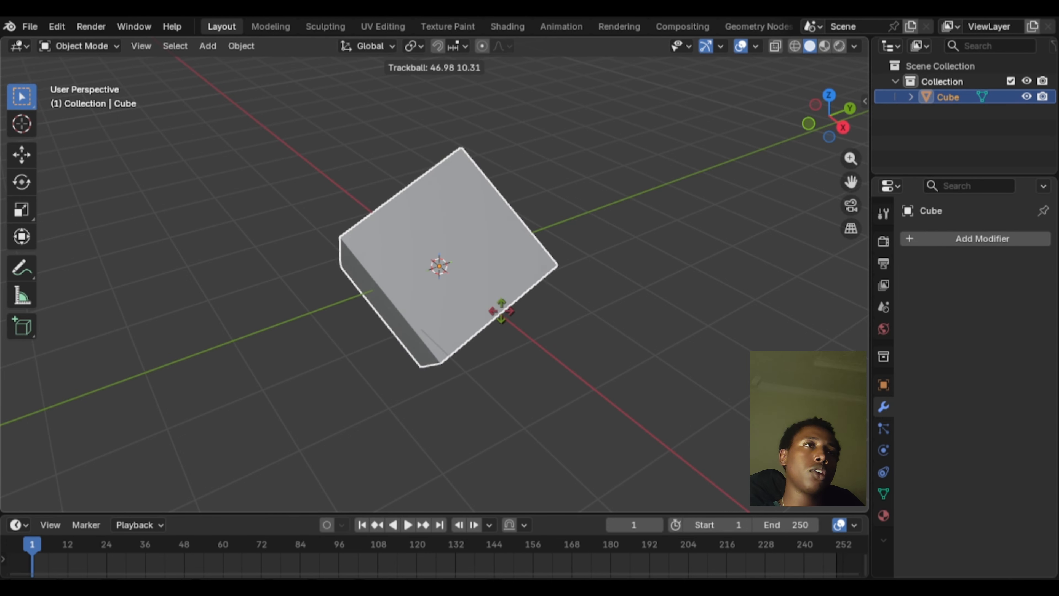
pyautogui.click(476, 335)
pyautogui.hotkey('ctrl', 'z')
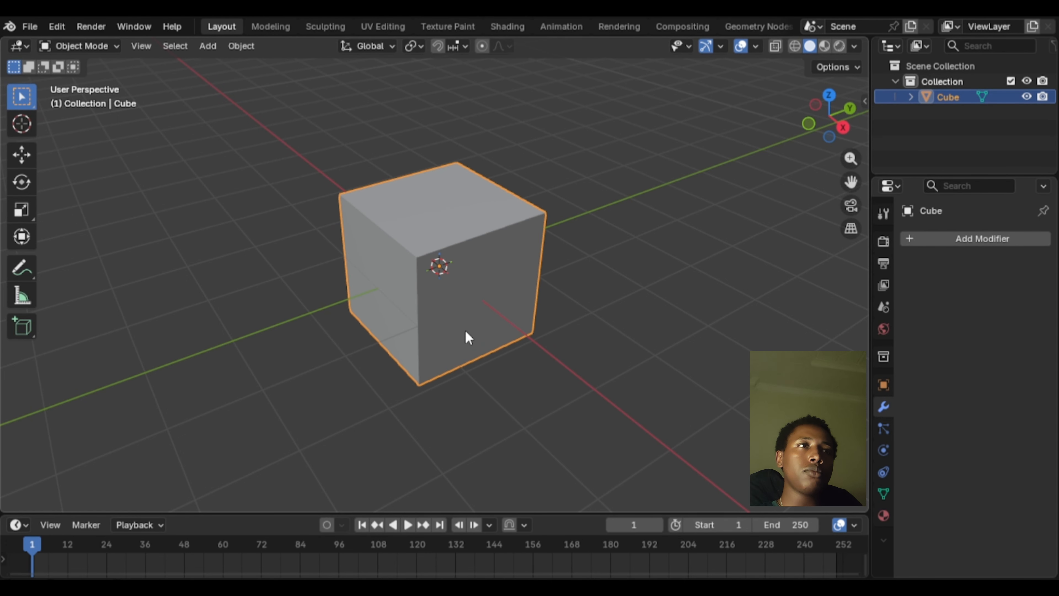
# - Try stretching the cube along the global X, Y and Z axes in turn, and cancel the scaling
pyautogui.scroll(-2, 465, 330)
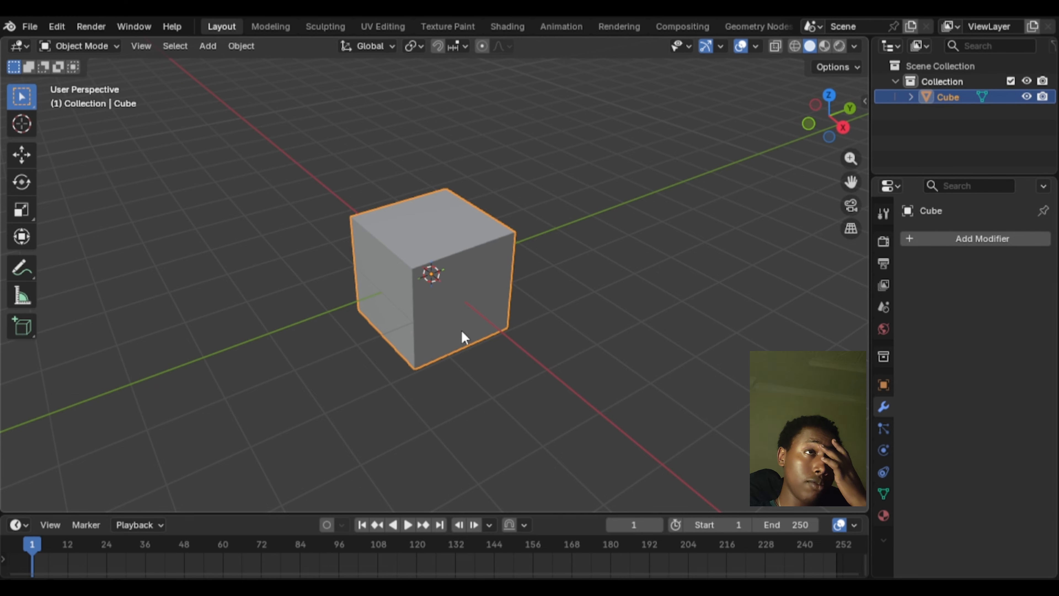
pyautogui.press('s')
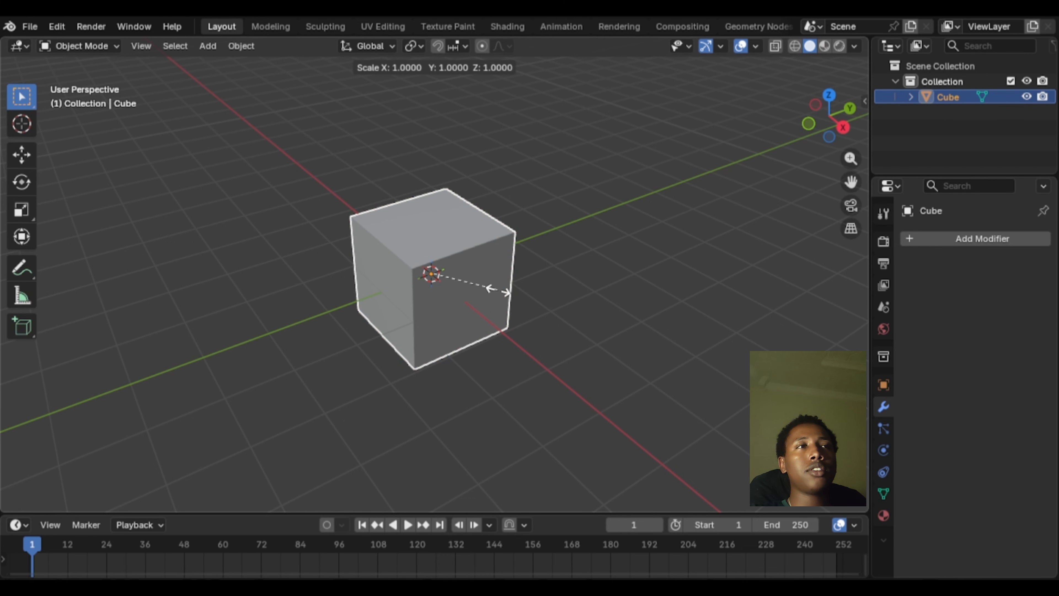
pyautogui.press('Escape')
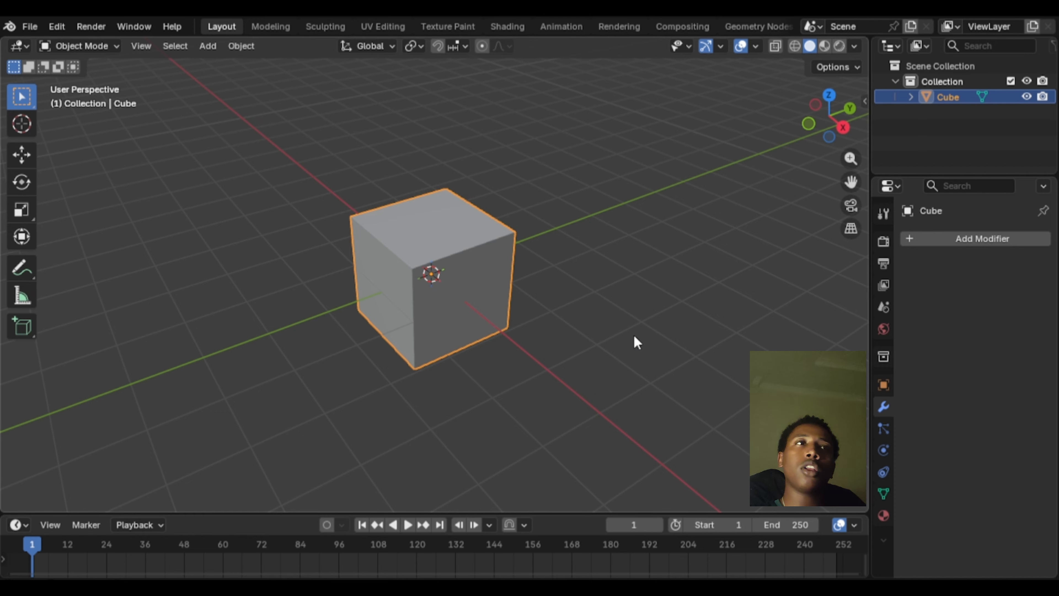
pyautogui.press('s')
pyautogui.press('x')
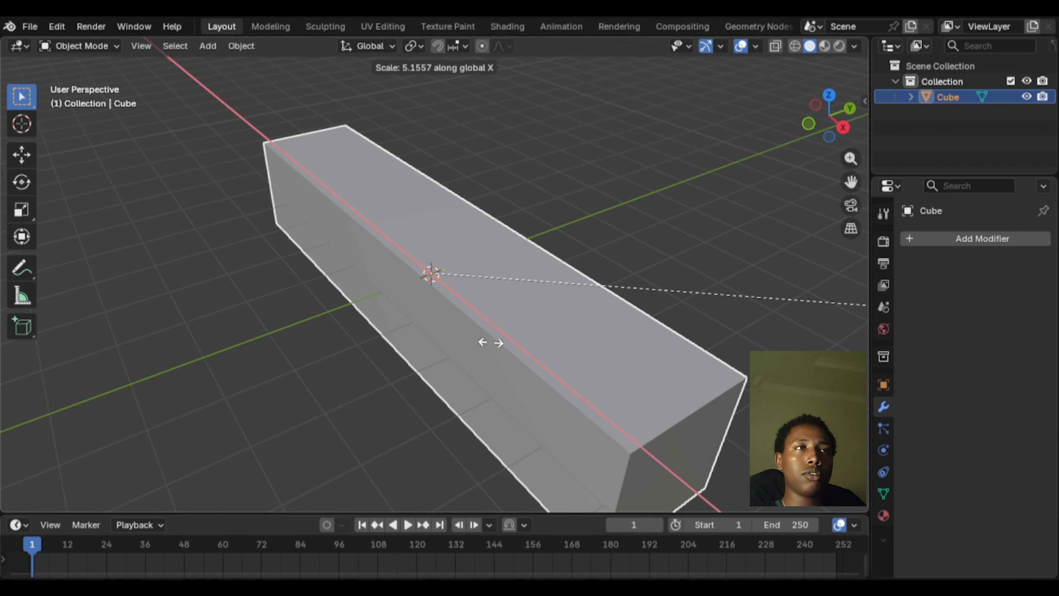
pyautogui.press('y')
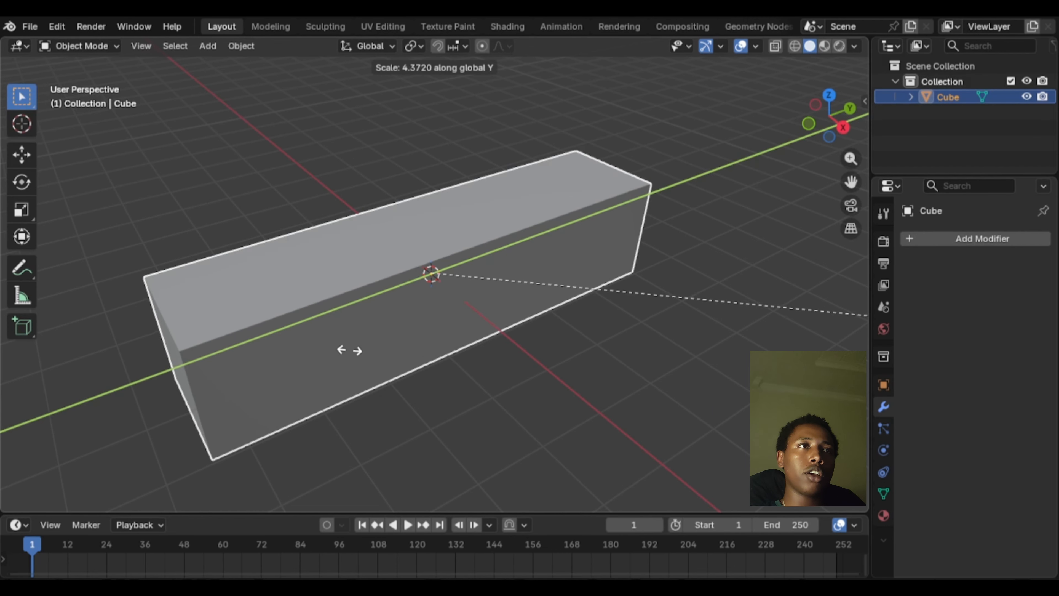
pyautogui.press('z')
pyautogui.press('Escape')
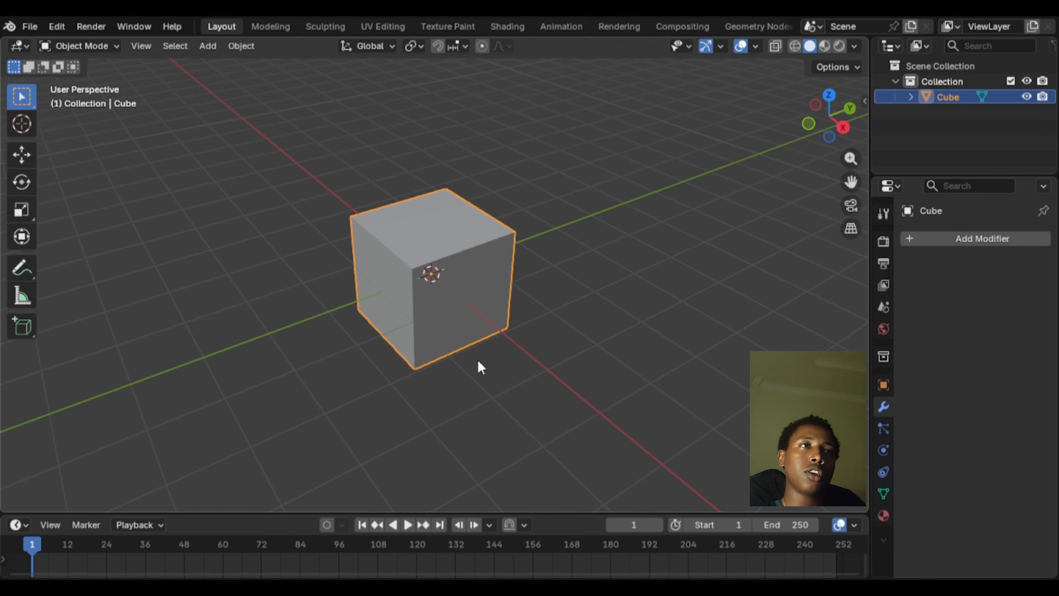
# - Try scaling the cube with the global Z axis locked and with the global X axis locked, and cancel each scaling
pyautogui.press('s')
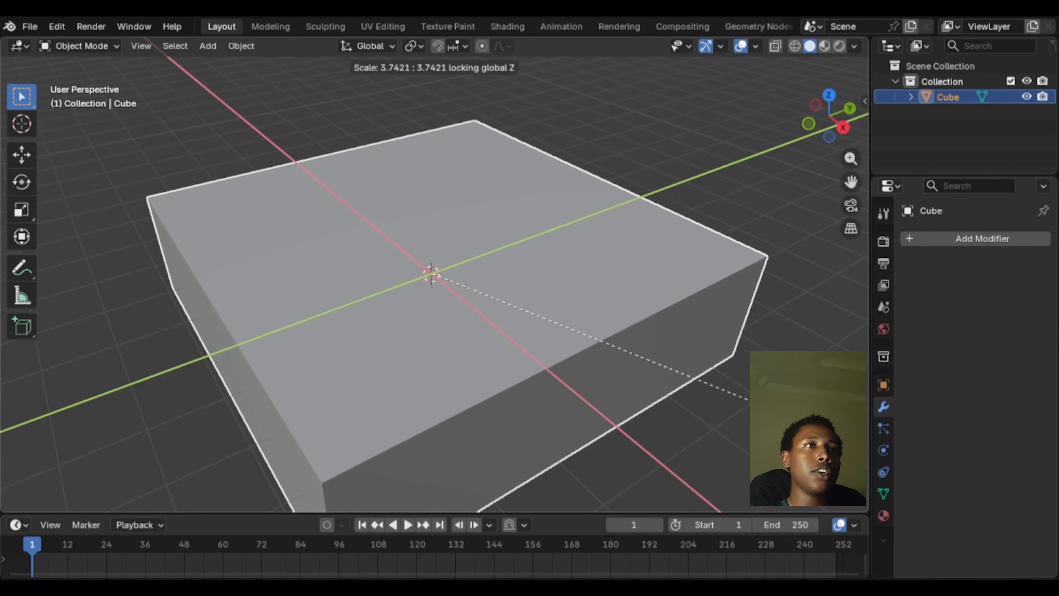
pyautogui.press('Escape')
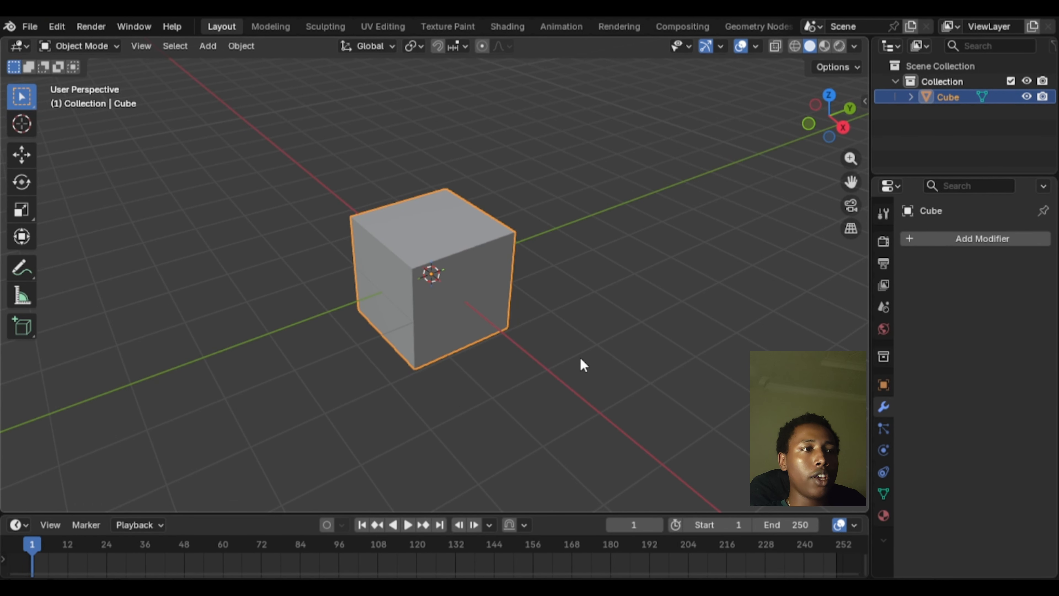
pyautogui.press('s')
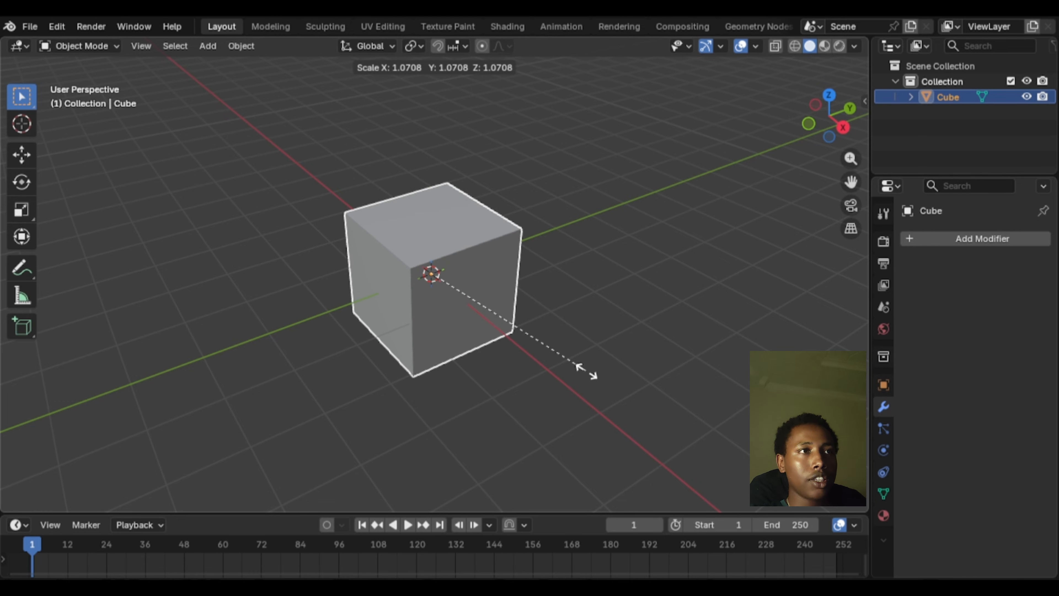
pyautogui.hotkey('shift', 'x')
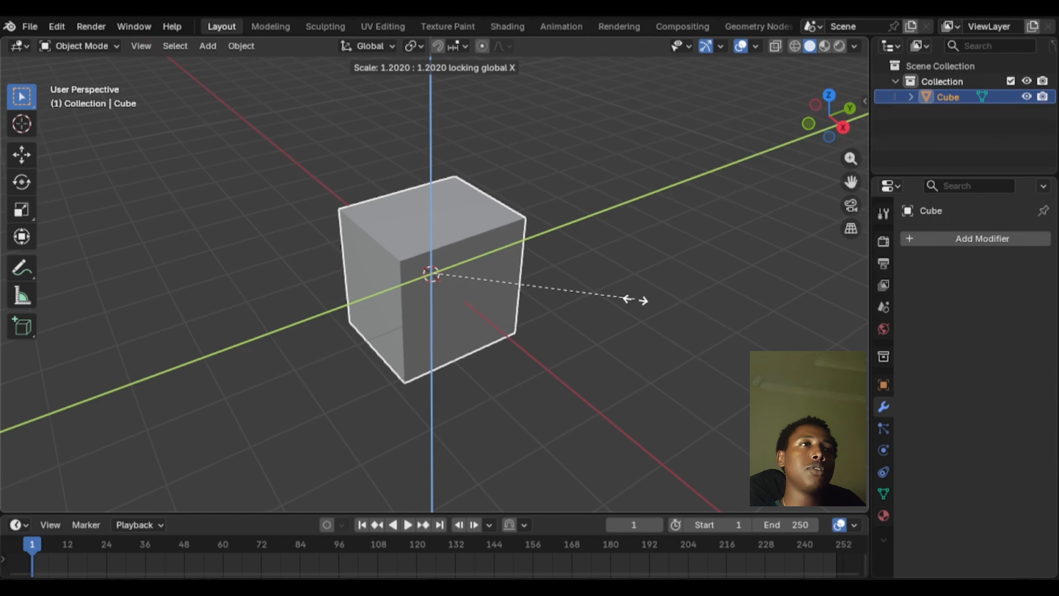
pyautogui.press('Escape')
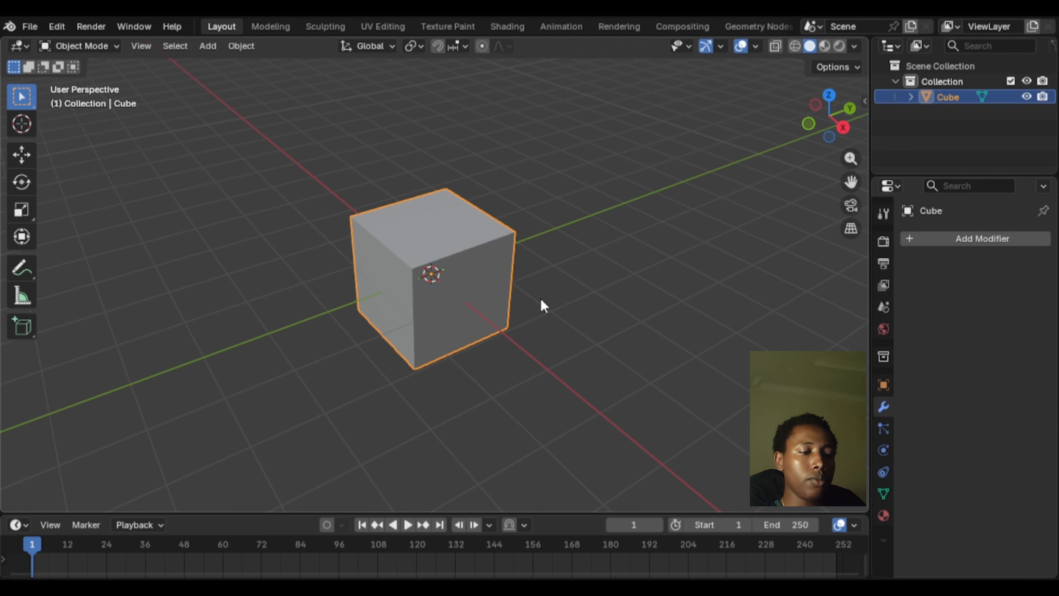
# - Try moving the cube along the global Y, X and Z axes in turn, and abandon the move
pyautogui.press('g')
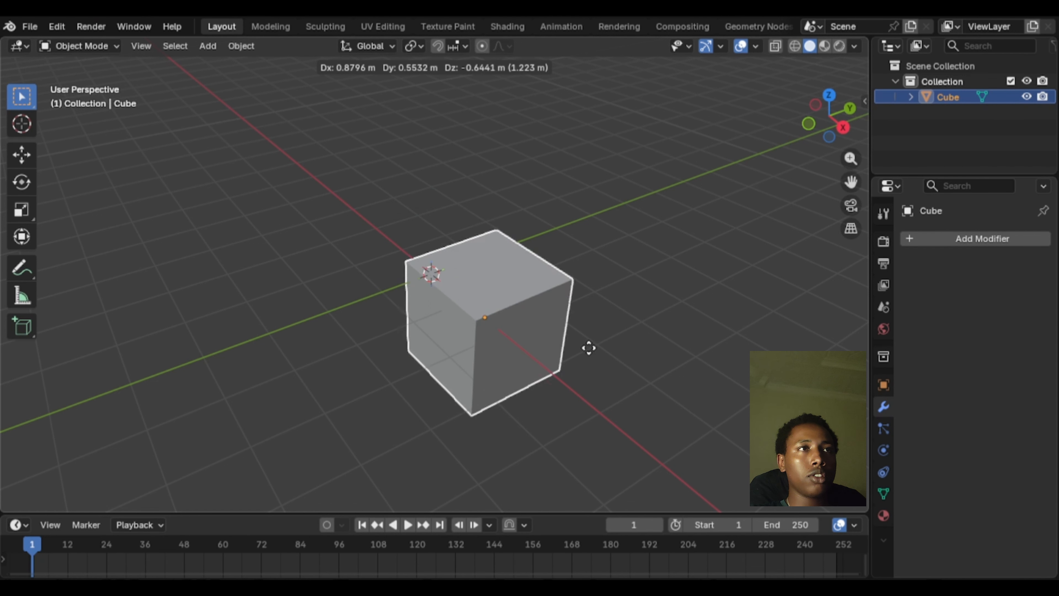
pyautogui.press('y')
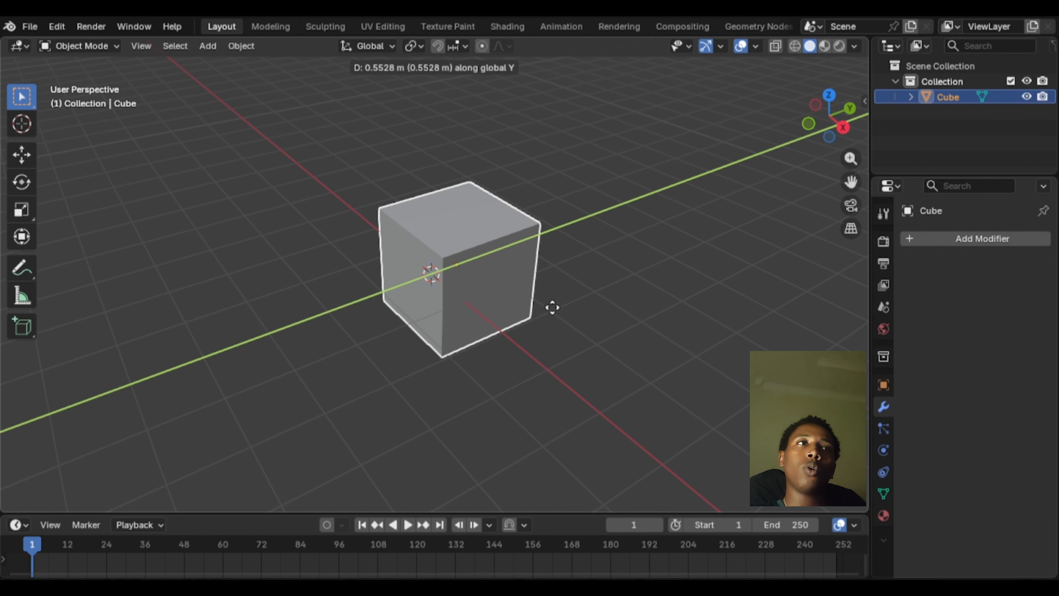
pyautogui.press('x')
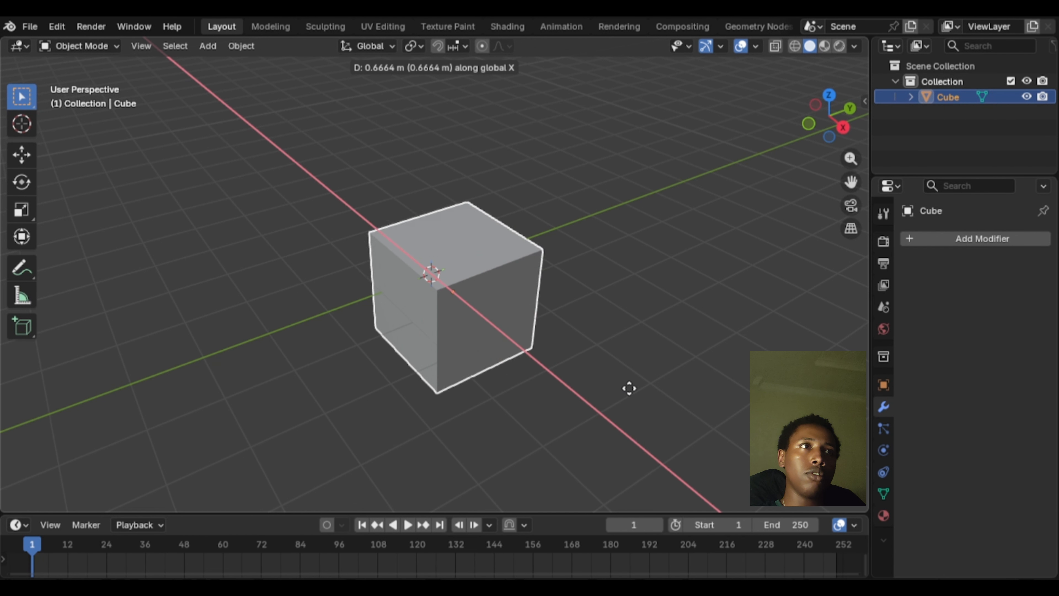
pyautogui.press('z')
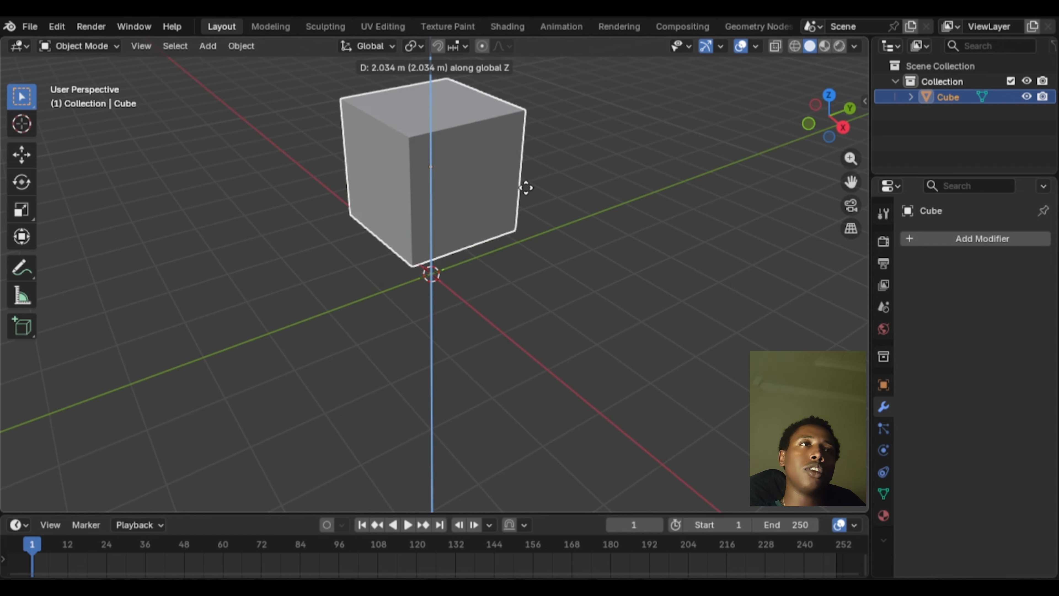
pyautogui.click(543, 313)
# - Try sliding the cube across the ground plane with the global Z axis locked, and cancel the move
pyautogui.press('g')
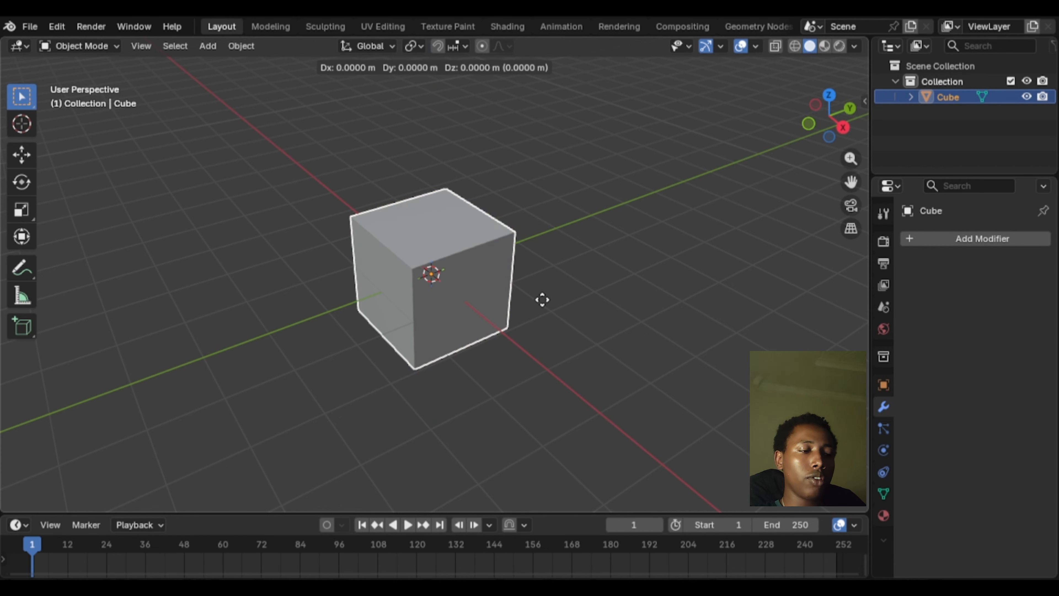
pyautogui.hotkey('shift', 'z')
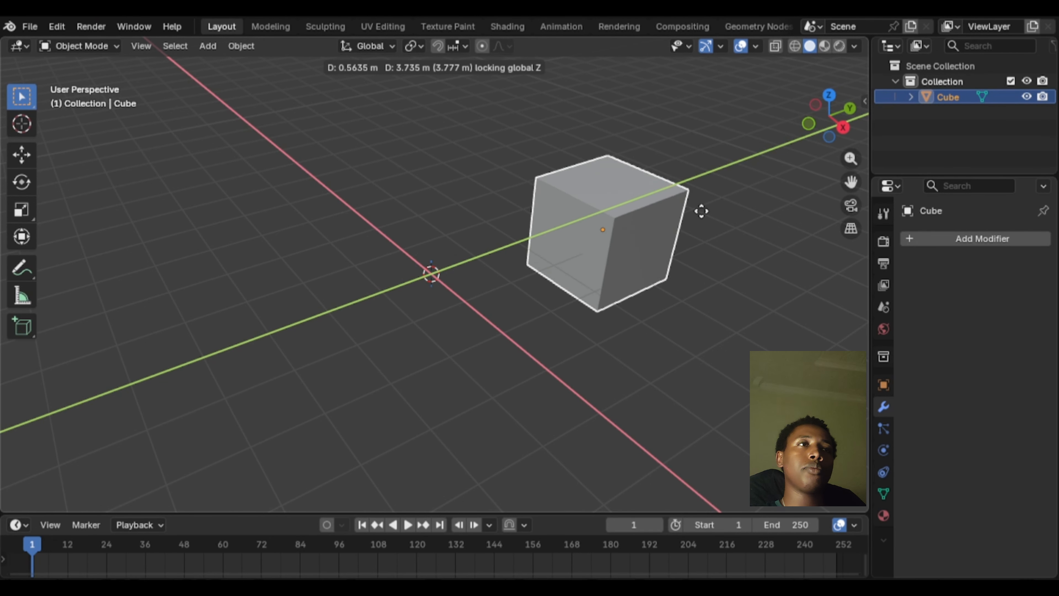
pyautogui.rightClick(550, 293)
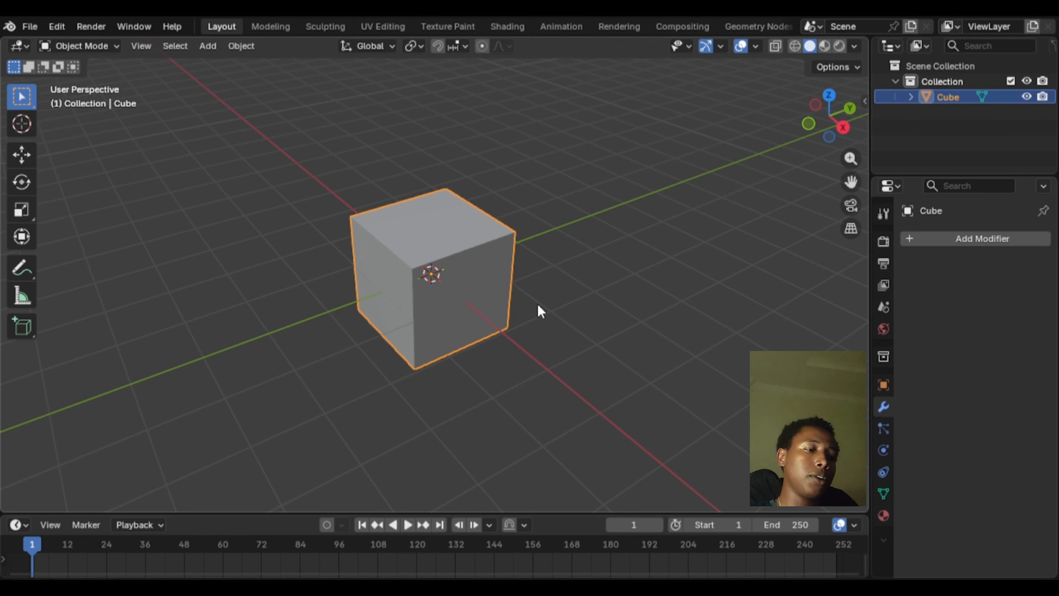
# - Try rotating the cube about the global Z and X axes and with Z locked, and cancel the rotation
pyautogui.press('r')
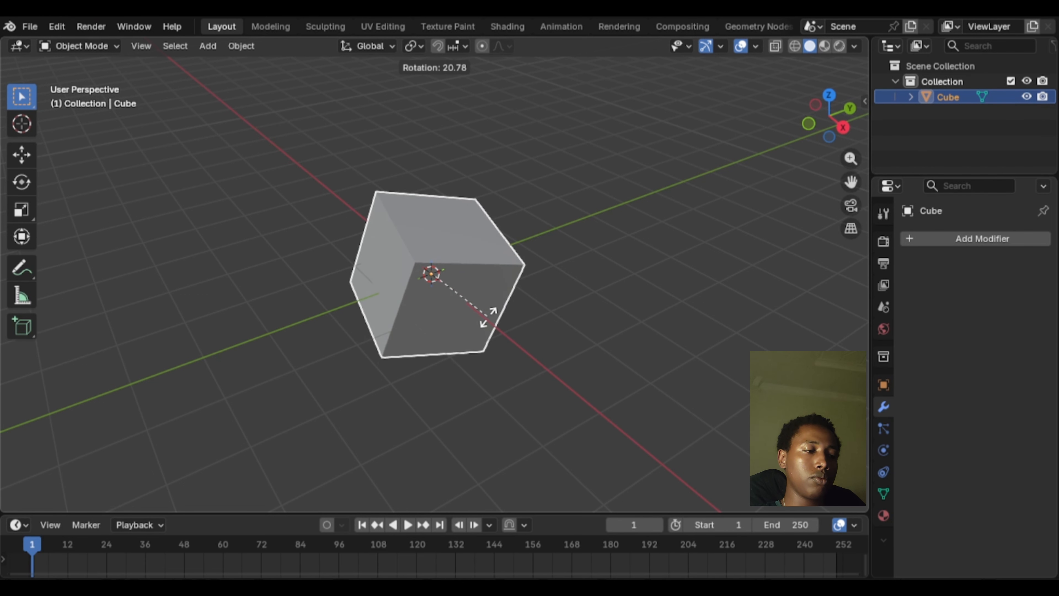
pyautogui.press('z')
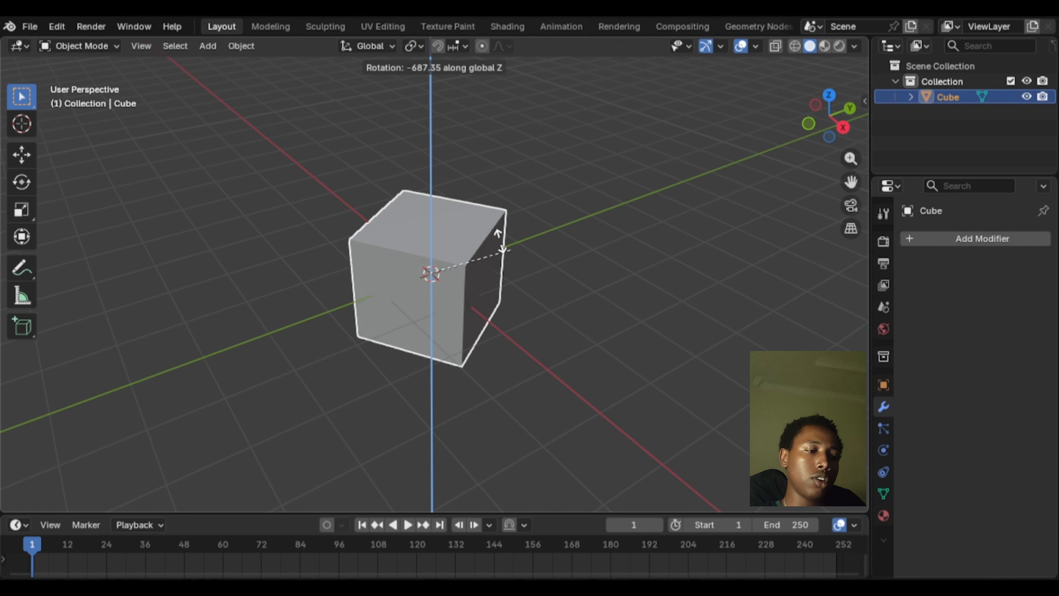
pyautogui.press('x')
pyautogui.hotkey('shift', 'z')
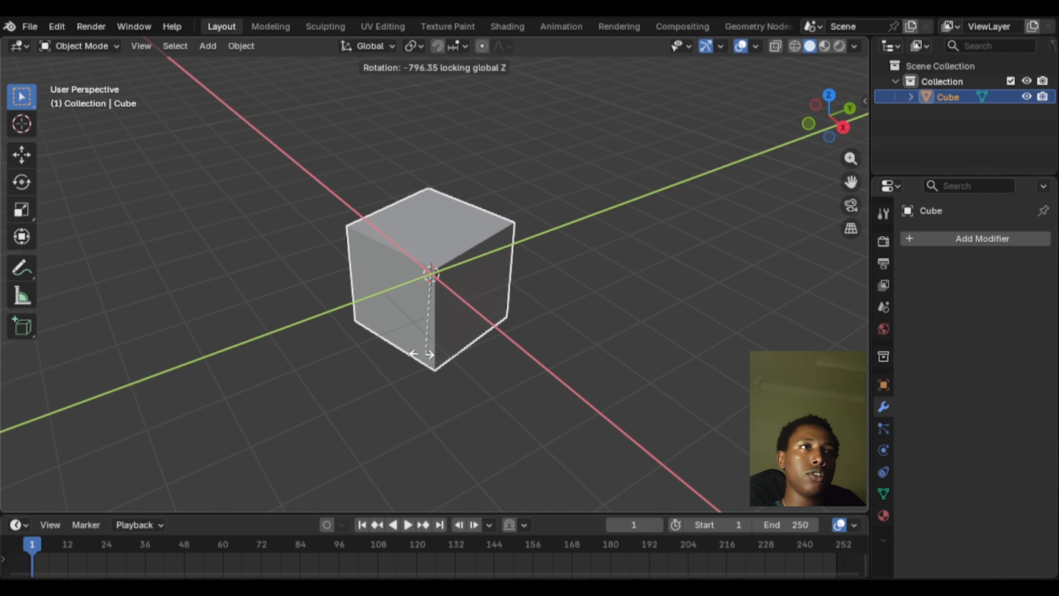
pyautogui.rightClick(435, 313)
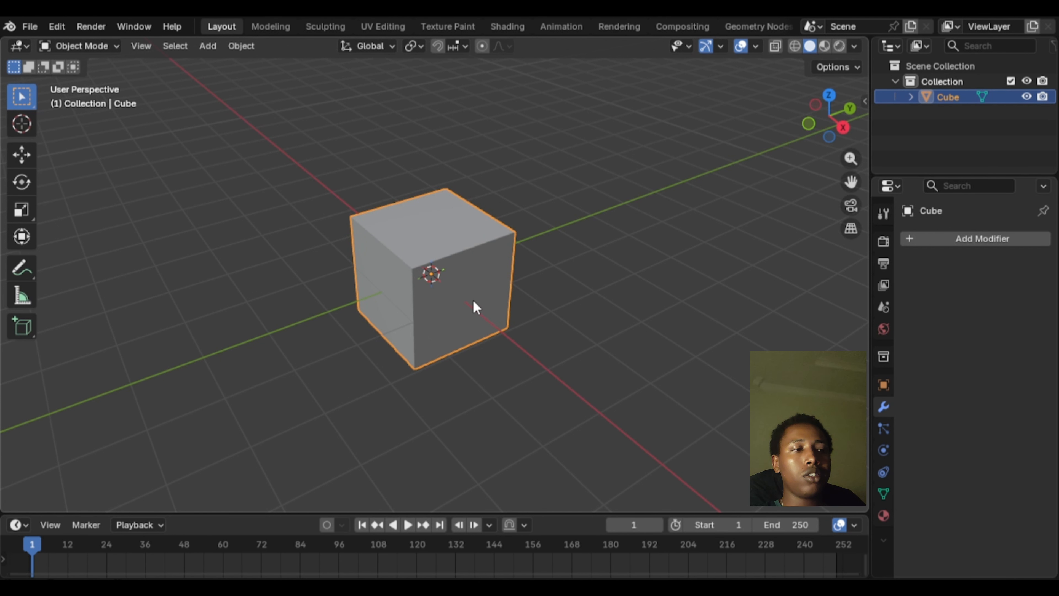
# - Try rotating the cube while comparing the single-axis Z and X constraints with locking Z and locking X, and cancel the rotation
pyautogui.press('r')
pyautogui.press('z')
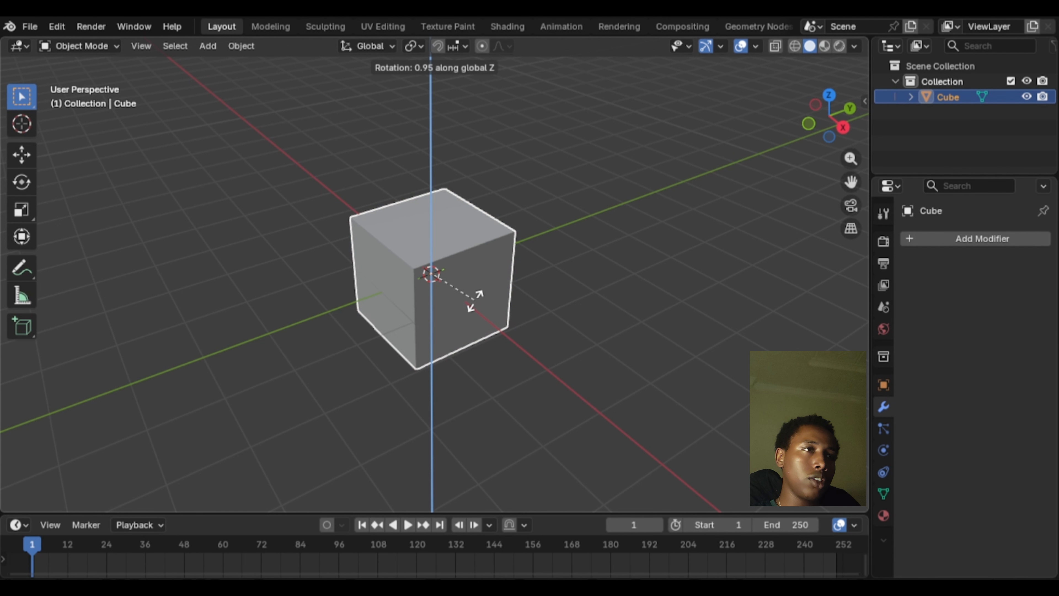
pyautogui.hotkey('shift', 'z')
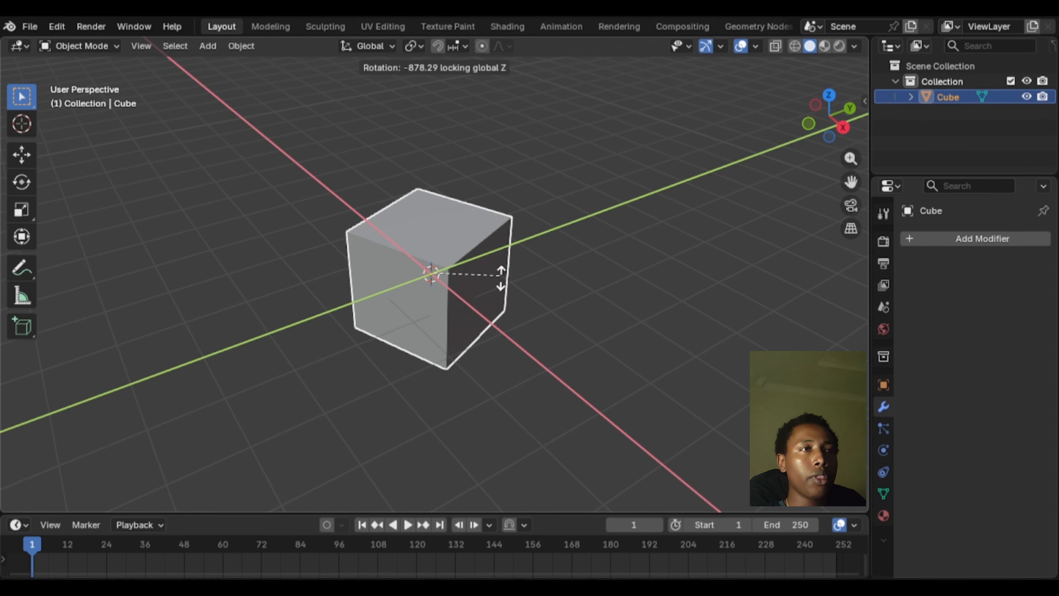
pyautogui.press('x')
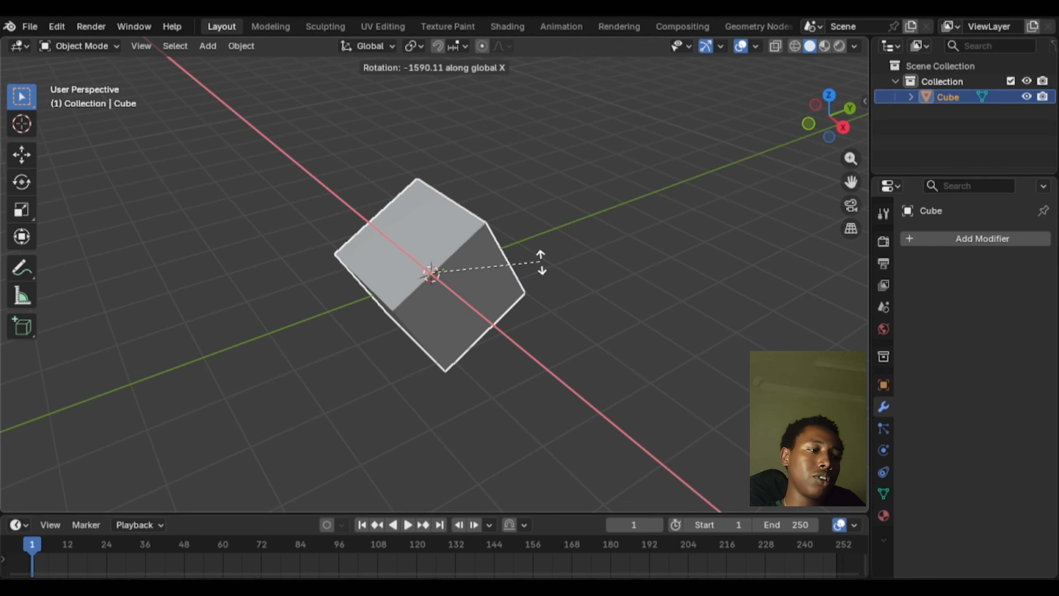
pyautogui.hotkey('shift', 'x')
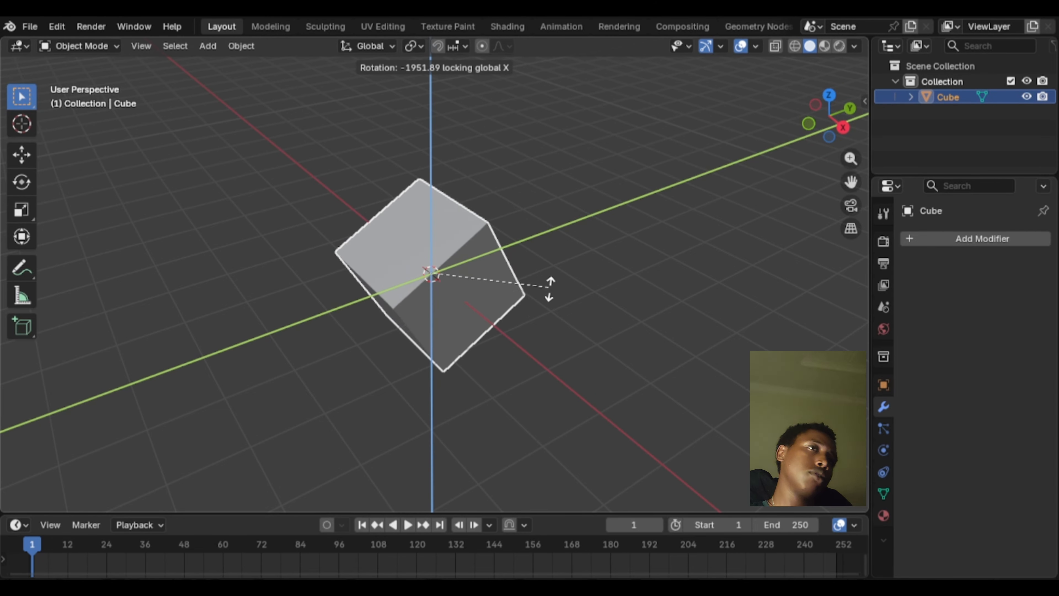
pyautogui.press('Escape')
# - Try a Solidify modifier on the cube, and remove it
pyautogui.moveTo(548, 284); pyautogui.dragTo(596, 352, button='middle')
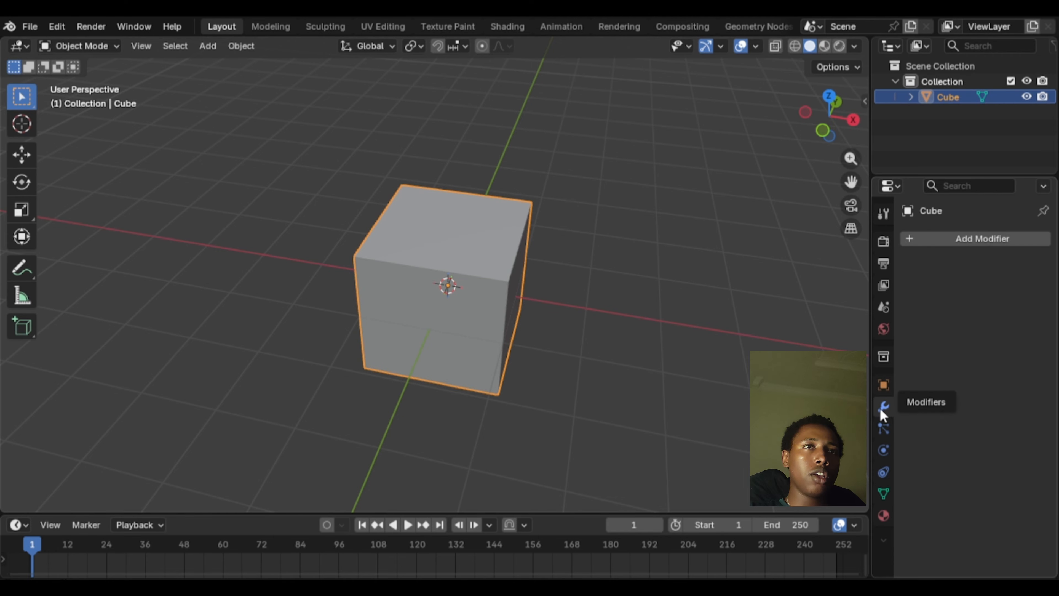
pyautogui.click(986, 238)
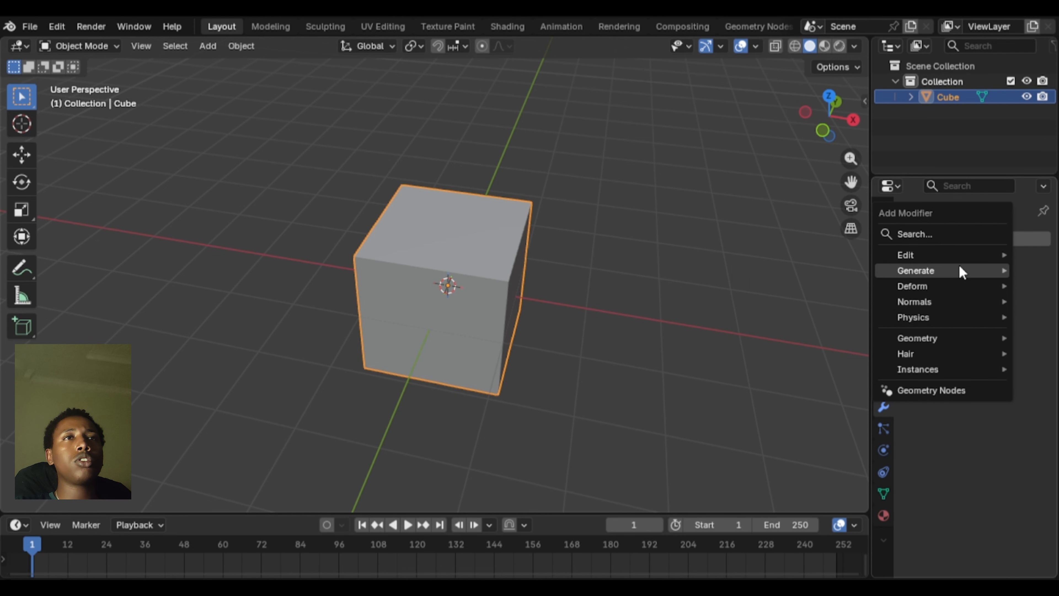
pyautogui.moveTo(978, 303)
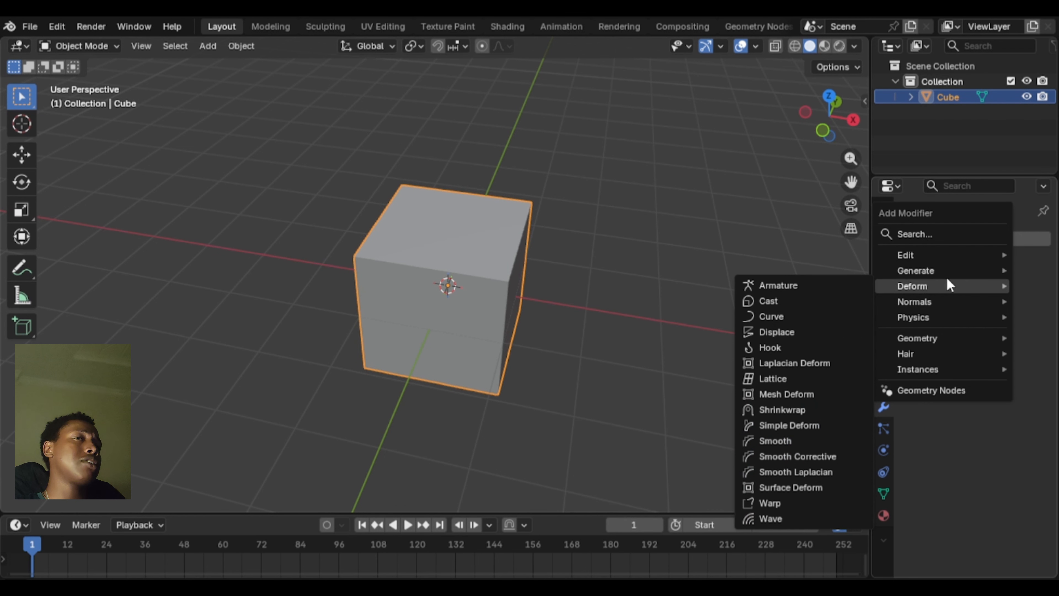
pyautogui.moveTo(943, 280)
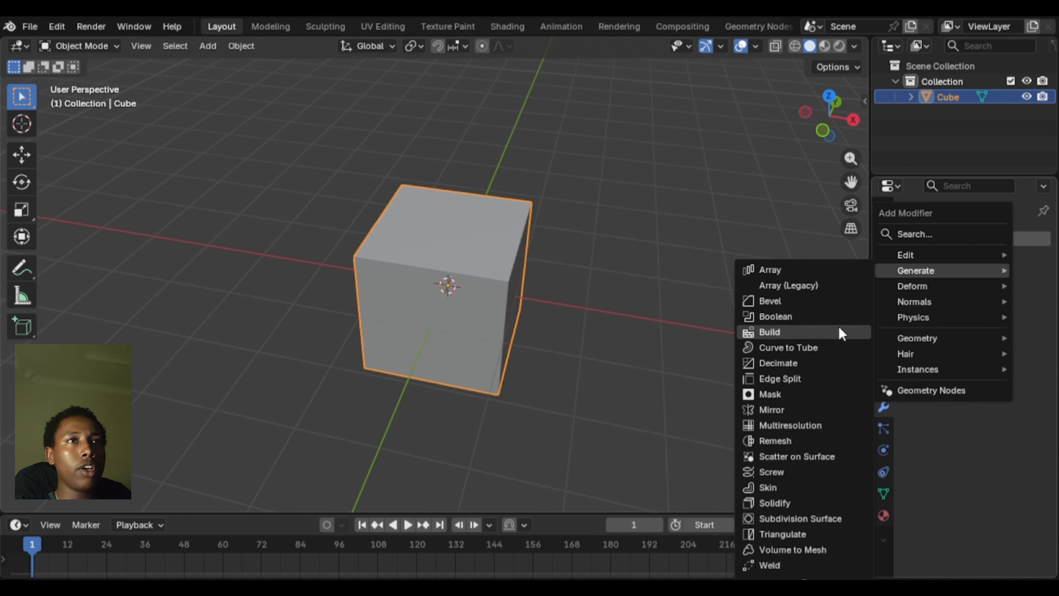
pyautogui.click(815, 504)
pyautogui.moveTo(749, 432); pyautogui.dragTo(576, 352, button='middle')
pyautogui.click(1021, 264)
# - Delete the cube and add a plane mesh in its place
pyautogui.scroll(-1, 569, 343)
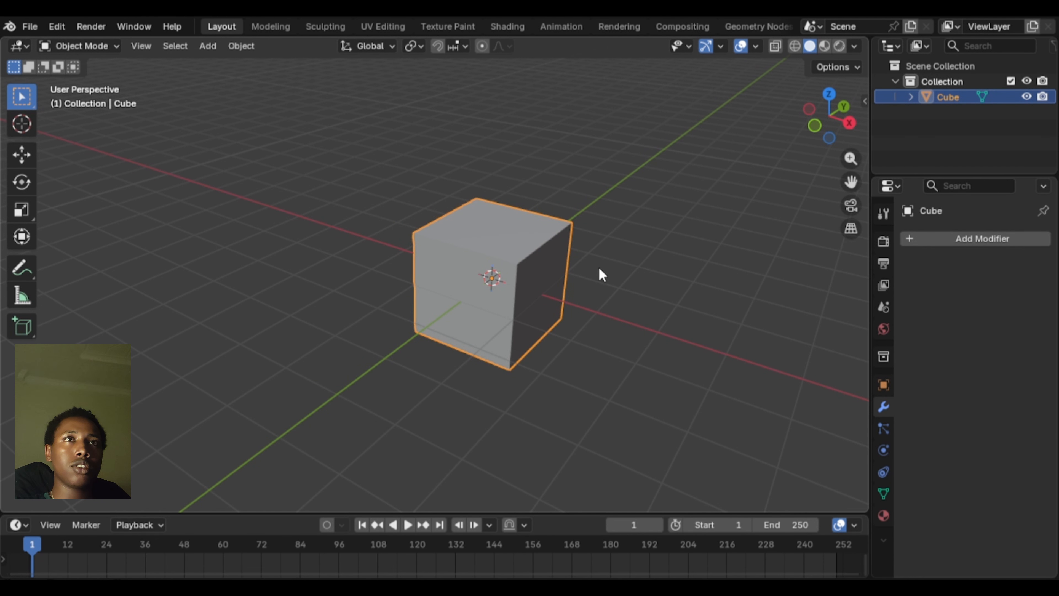
pyautogui.press('x')
pyautogui.click(489, 297)
pyautogui.hotkey('shift', 'a')
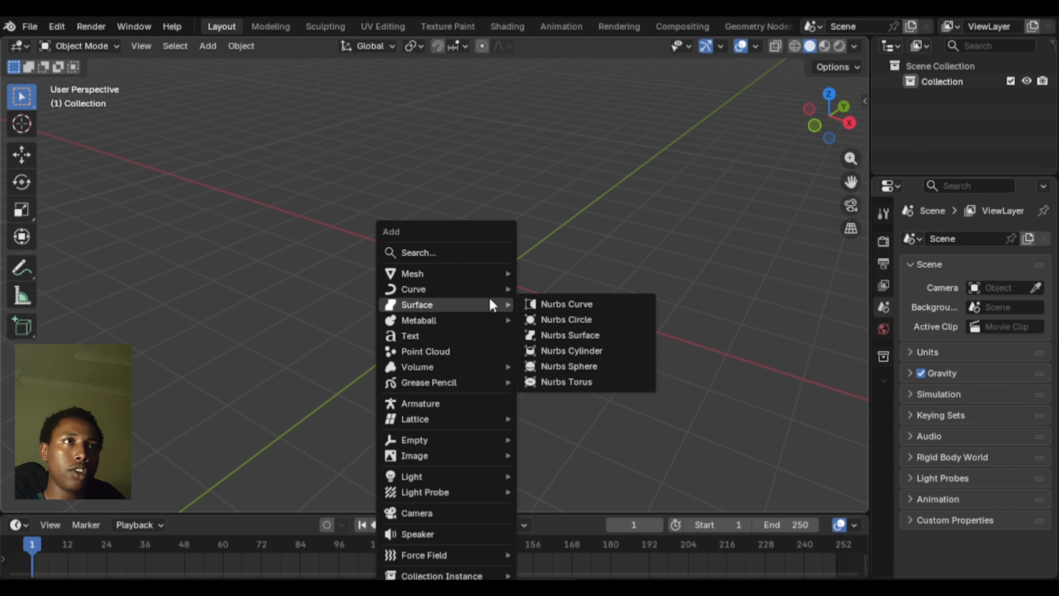
pyautogui.moveTo(458, 272)
pyautogui.click(575, 273)
# - Add a Solidify modifier to the plane and inspect the plane's edge thickness from a low angle
pyautogui.scroll(5, 541, 317)
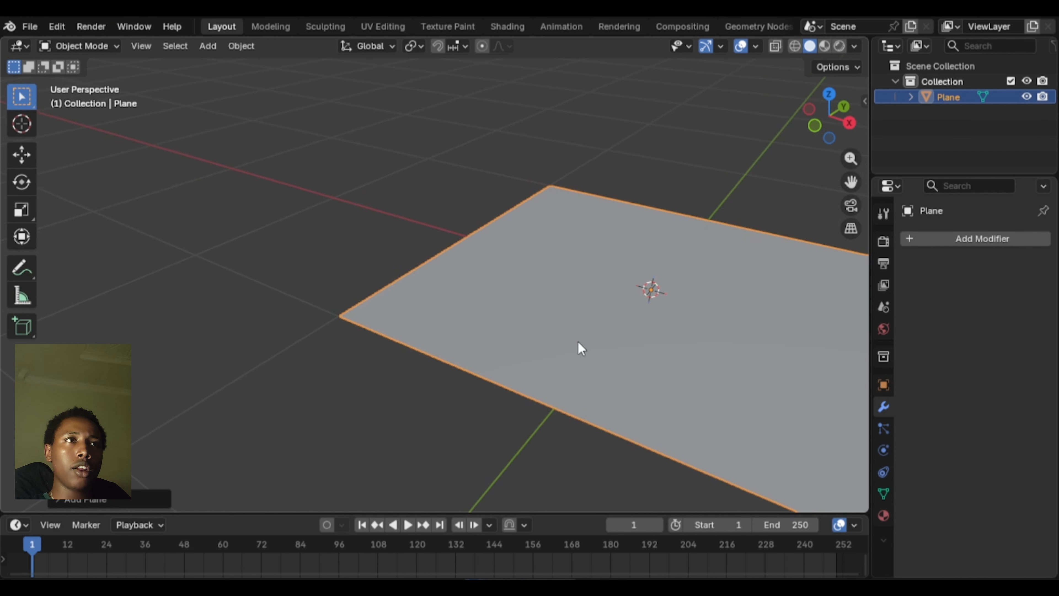
pyautogui.scroll(-2, 580, 348)
pyautogui.moveTo(524, 317); pyautogui.dragTo(555, 293, button='middle')
pyautogui.click(1001, 238)
pyautogui.moveTo(1014, 242)
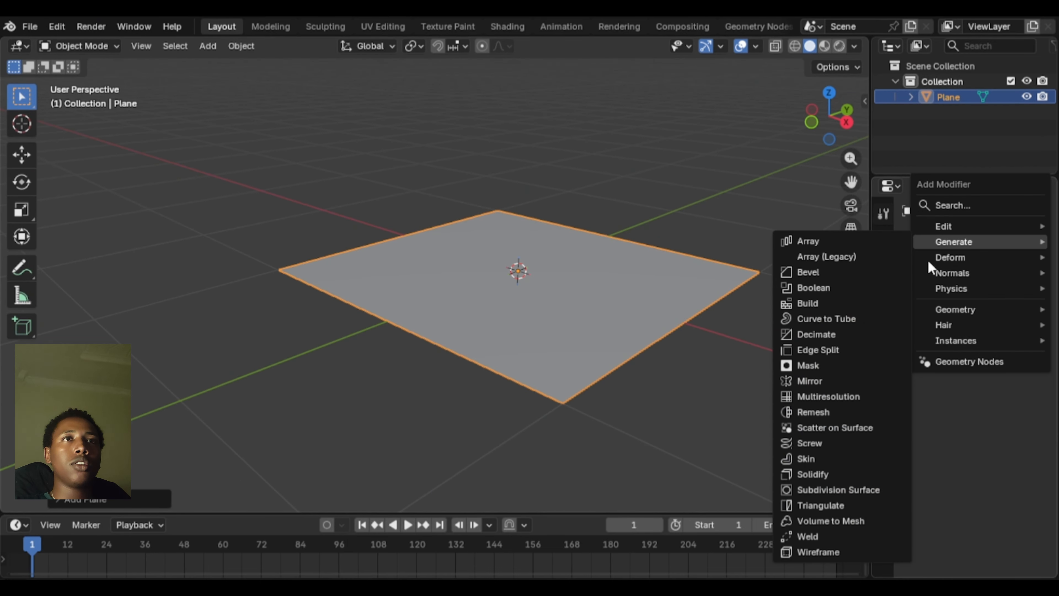
pyautogui.click(855, 475)
pyautogui.moveTo(831, 464); pyautogui.dragTo(640, 371, button='middle')
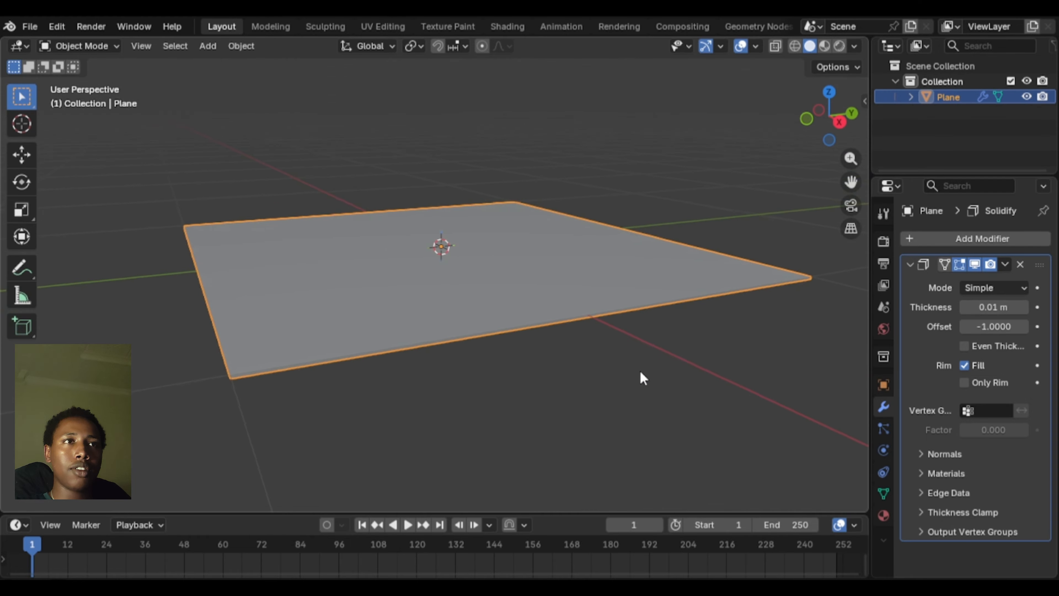
pyautogui.scroll(3, 656, 280)
pyautogui.moveTo(656, 282); pyautogui.dragTo(655, 254, button='middle')
pyautogui.moveTo(470, 231); pyautogui.dragTo(472, 245, button='middle')
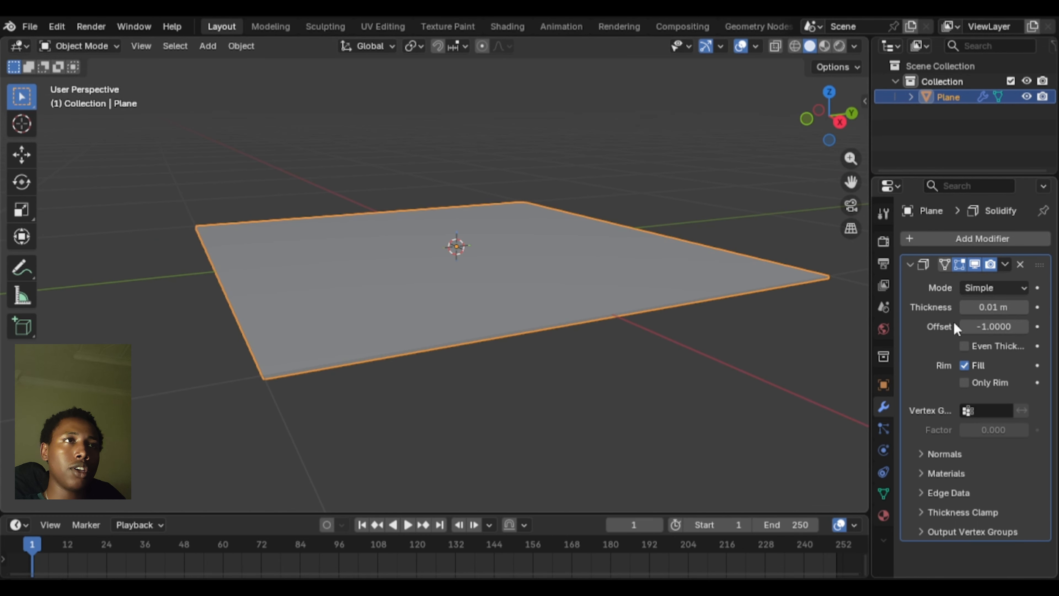
# - Try increasing and decreasing the plane's Solidify thickness, and remove the modifier
pyautogui.moveTo(998, 307); pyautogui.dragTo(1049, 307)
pyautogui.moveTo(692, 326); pyautogui.dragTo(832, 340, button='middle')
pyautogui.moveTo(1027, 307); pyautogui.dragTo(988, 307)
pyautogui.click(1021, 264)
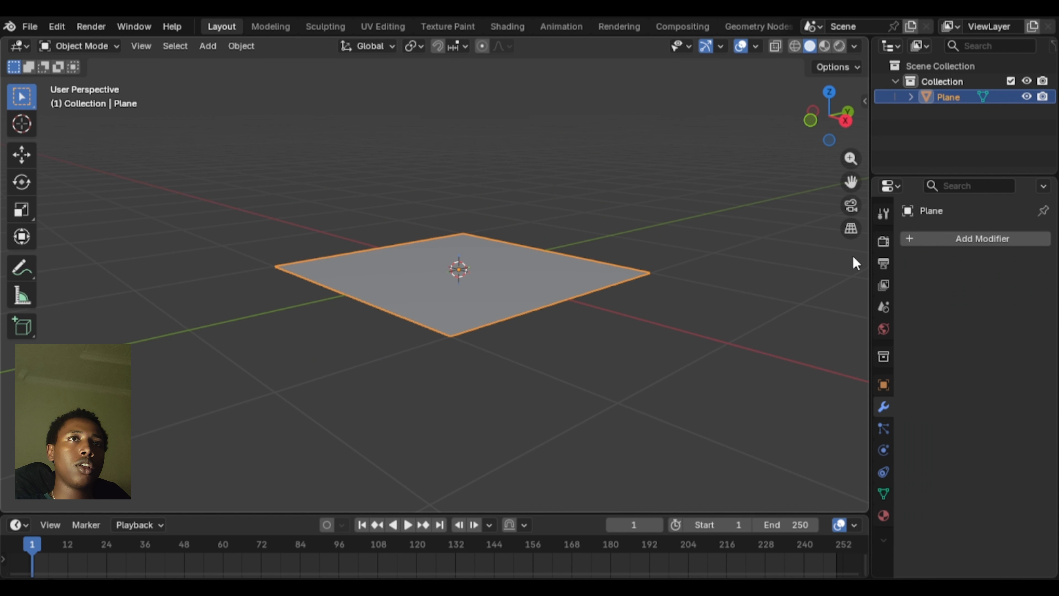
# - Add a Subdivision Surface modifier to the plane and view its outline in top orthographic view
pyautogui.click(982, 239)
pyautogui.moveTo(983, 242)
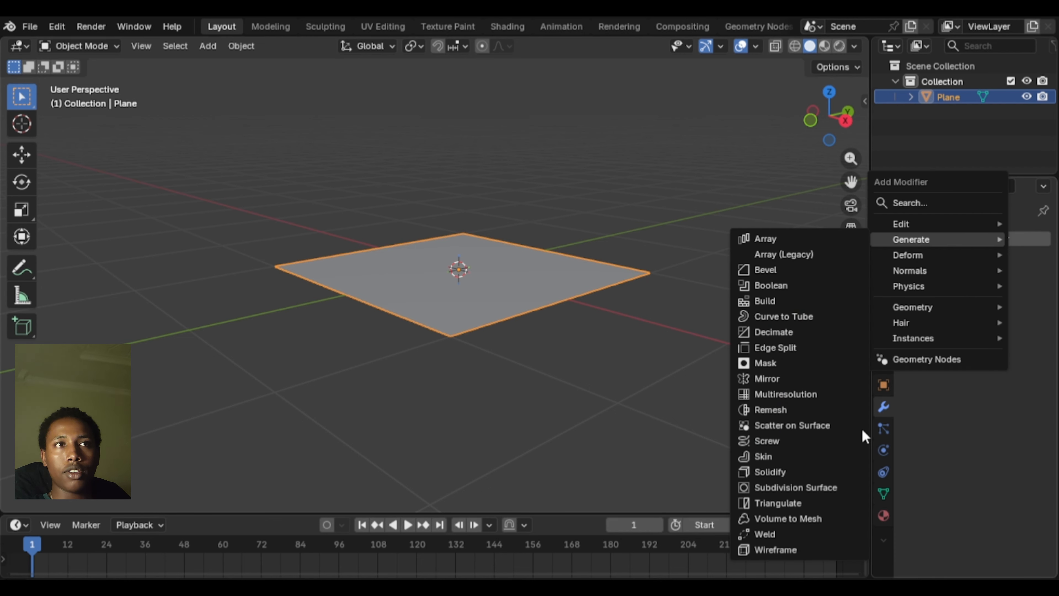
pyautogui.click(850, 487)
pyautogui.moveTo(850, 484); pyautogui.dragTo(725, 252, button='middle')
pyautogui.scroll(2, 709, 338)
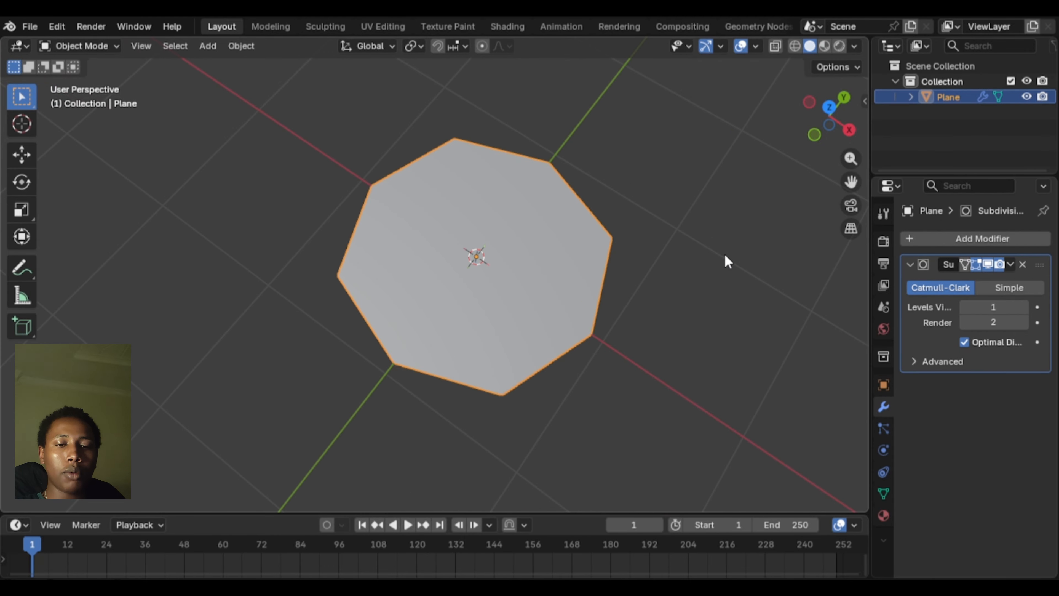
pyautogui.press('KP_7')
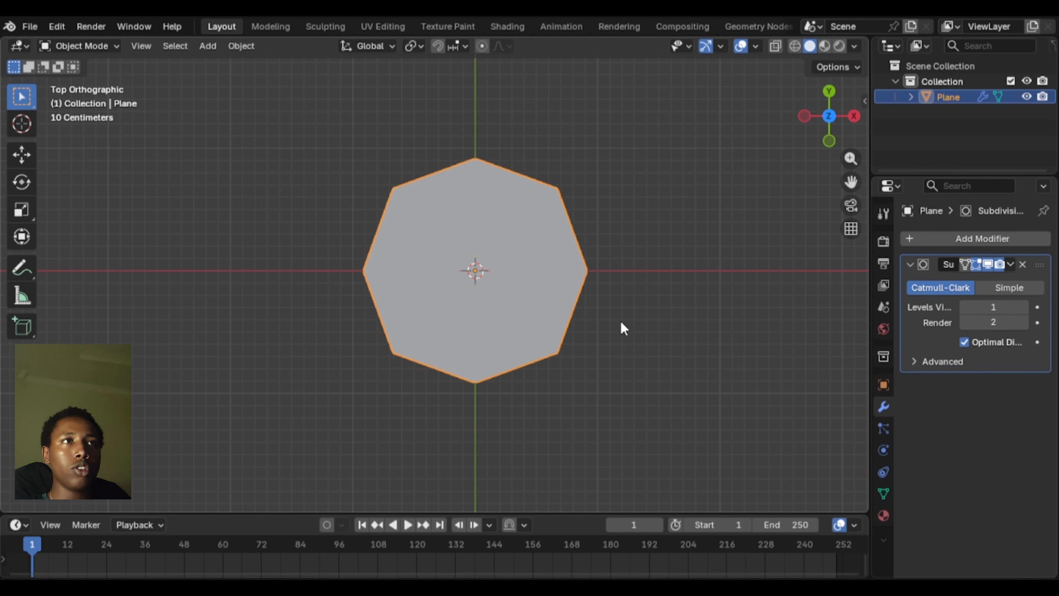
pyautogui.scroll(-3, 622, 327)
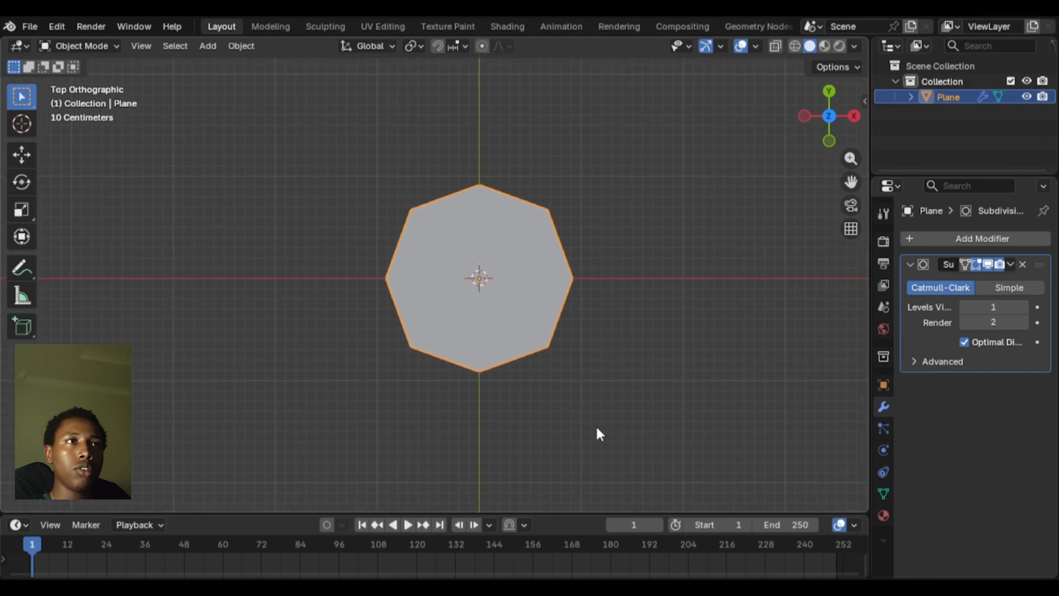
# - Examine the subdivided plane in perspective and in the top, right, front, bottom and left orthographic views
pyautogui.moveTo(596, 433); pyautogui.dragTo(623, 388, button='middle')
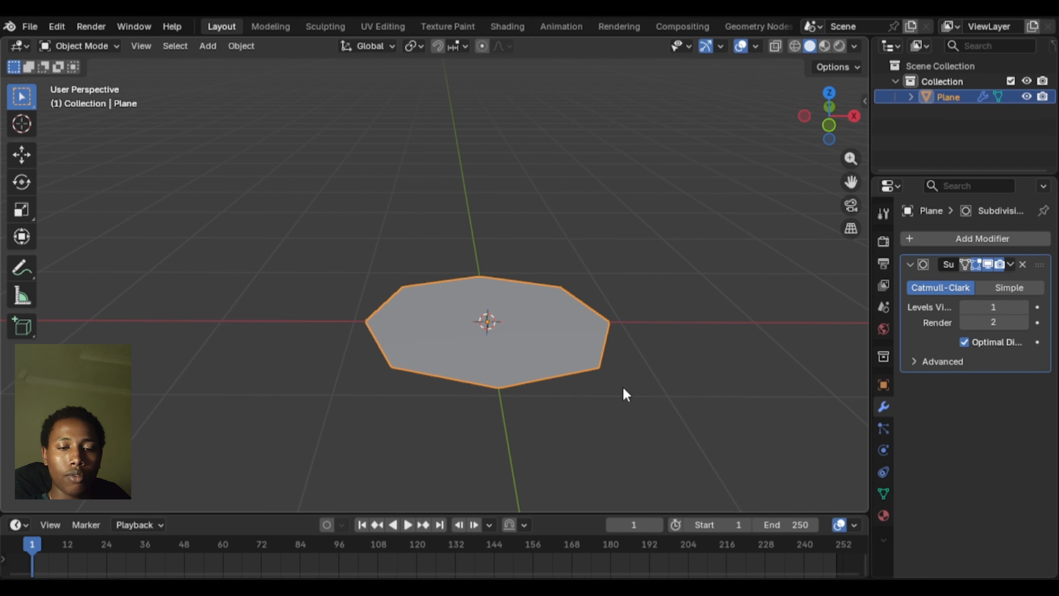
pyautogui.press('KP_7')
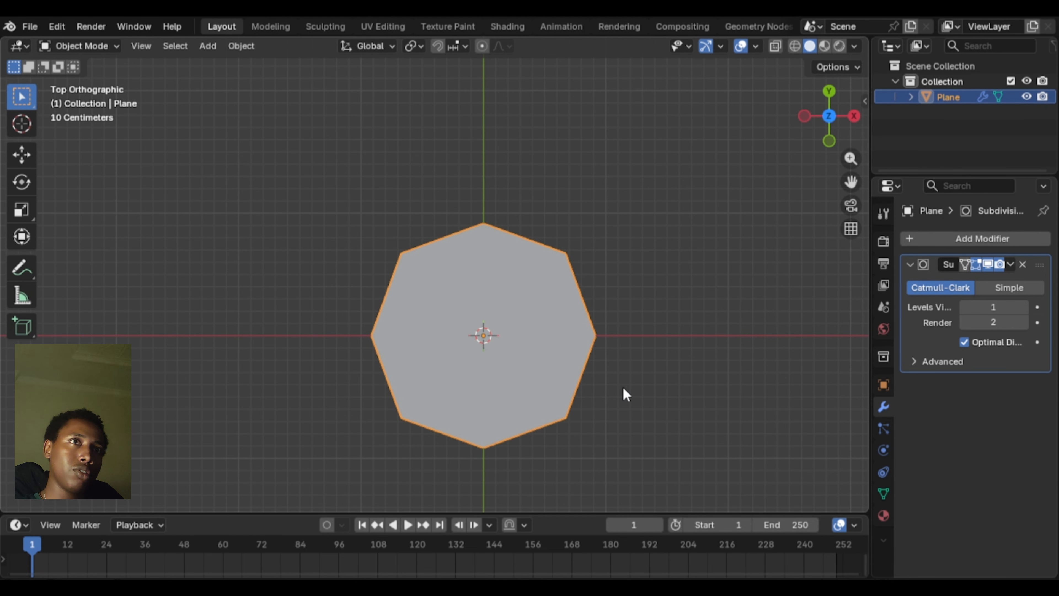
pyautogui.scroll(-1, 623, 388)
pyautogui.keyDown('shift'); pyautogui.moveTo(616, 351); pyautogui.dragTo(606, 312, button='middle'); pyautogui.keyUp('shift')
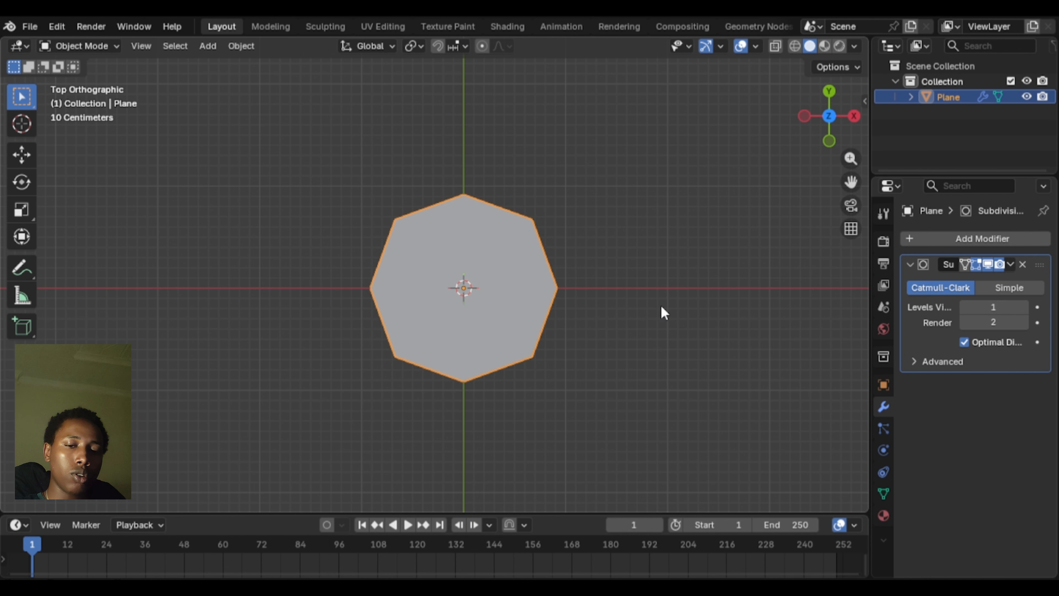
pyautogui.press('KP_3')
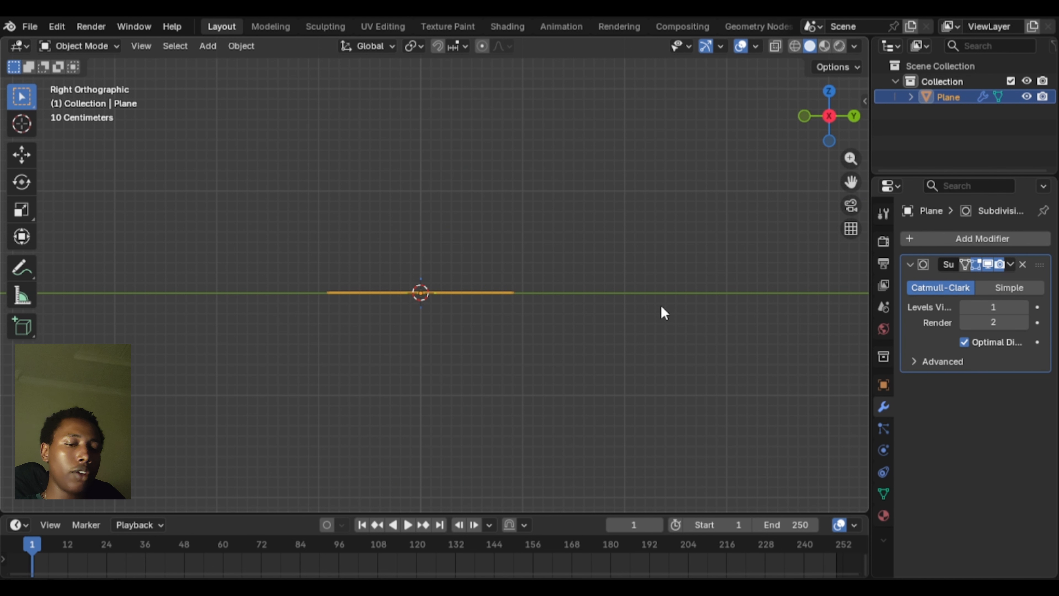
pyautogui.press('KP_1')
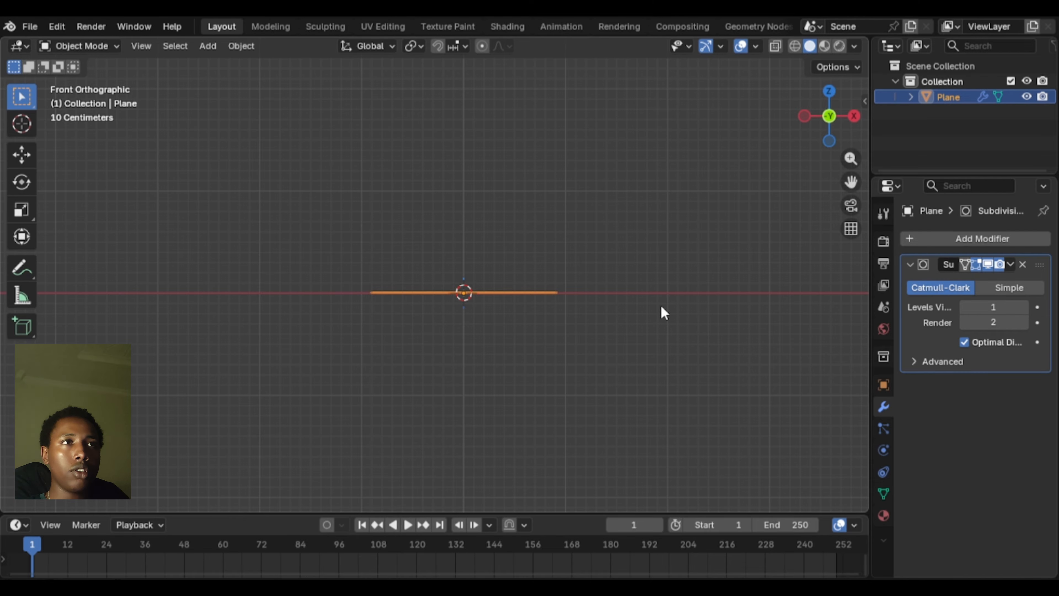
pyautogui.press('KP_3')
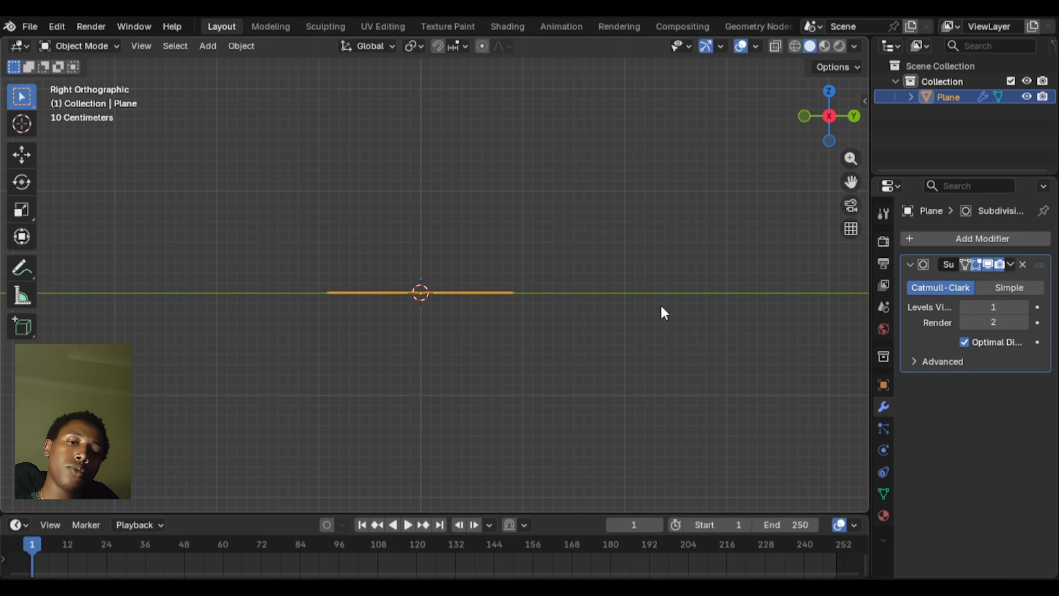
pyautogui.press('KP_7')
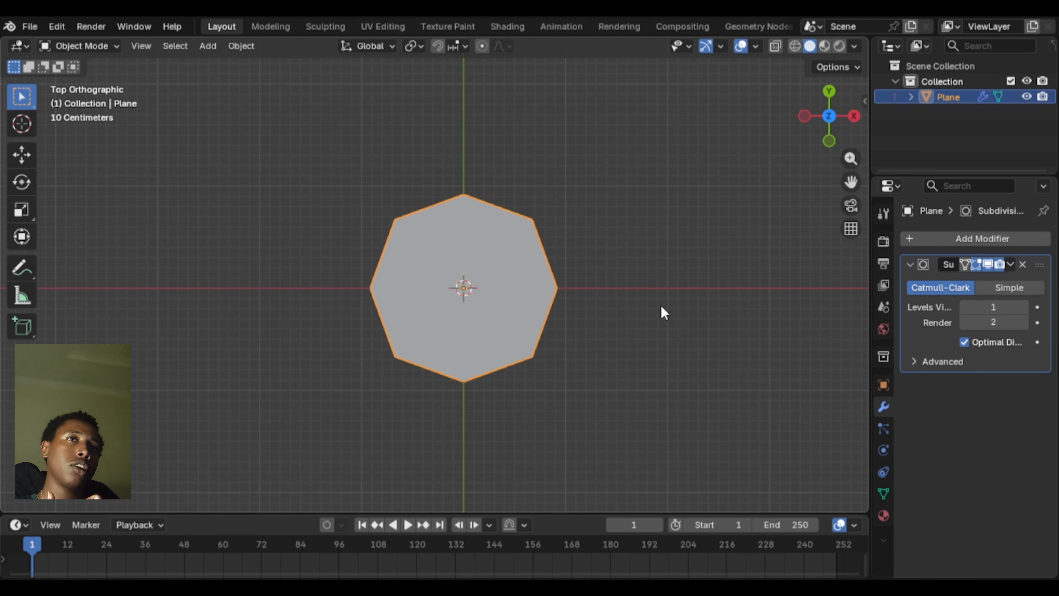
pyautogui.press('ctrl+KP_7')
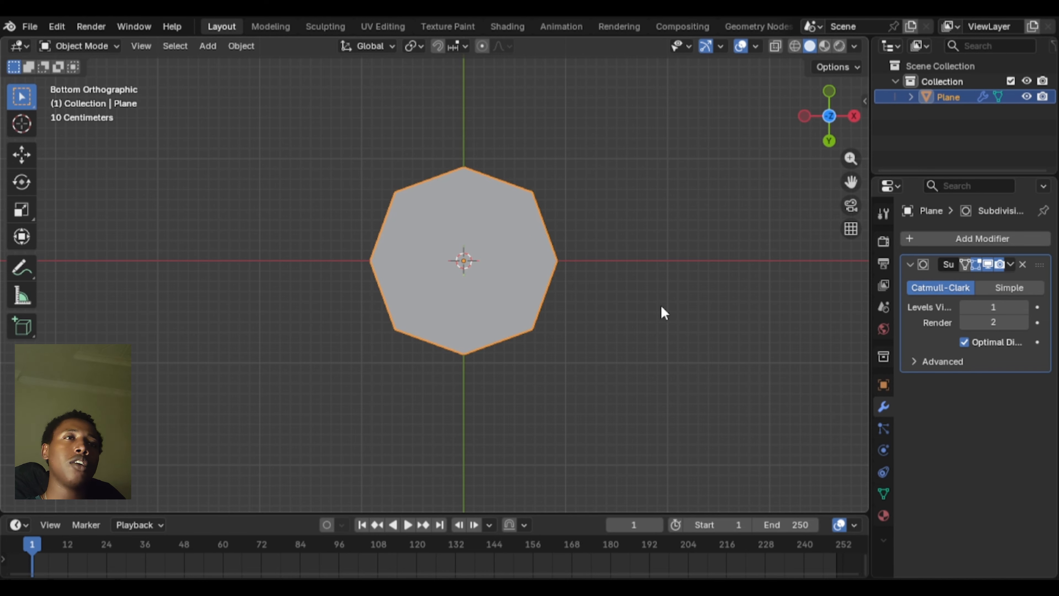
pyautogui.press('KP_3')
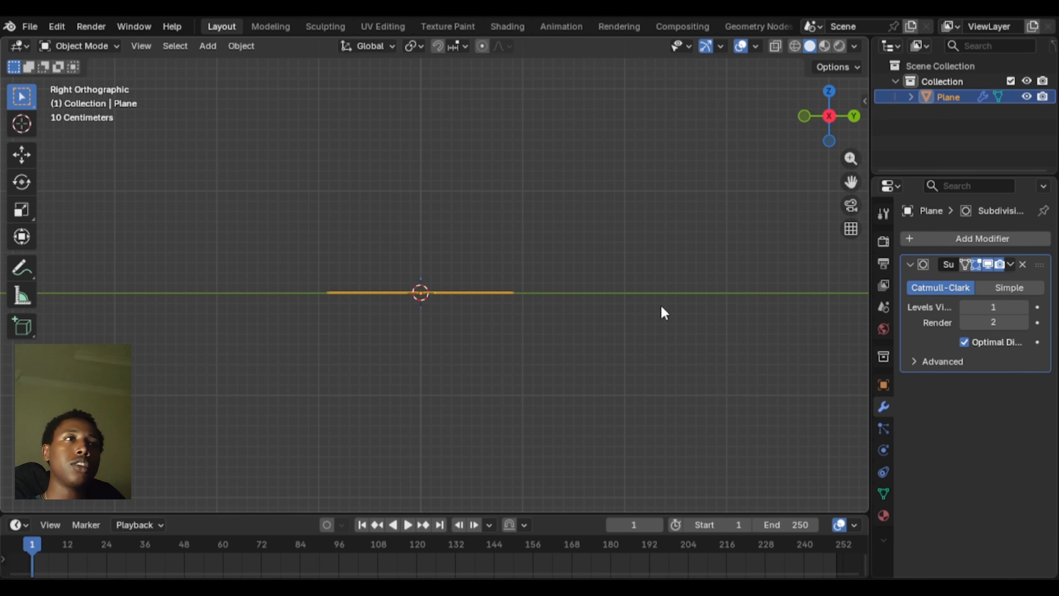
pyautogui.press('ctrl+KP_3')
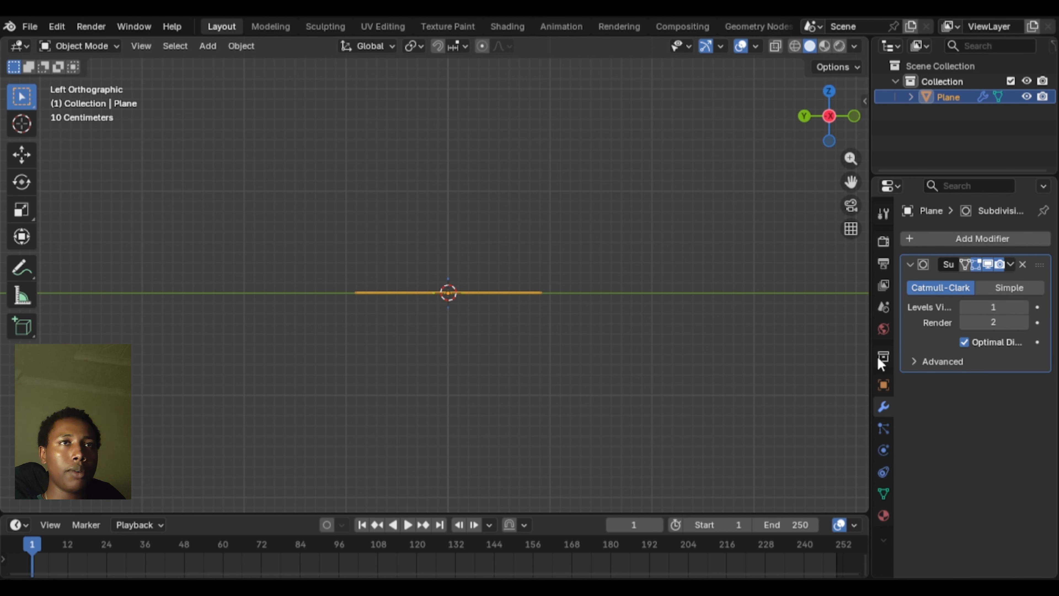
# - Return to top orthographic view and set the plane's Subdivision viewport level to 0
pyautogui.moveTo(804, 342); pyautogui.dragTo(582, 402, button='middle')
pyautogui.scroll(3, 529, 365)
pyautogui.press('KP_7')
pyautogui.scroll(3, 580, 395)
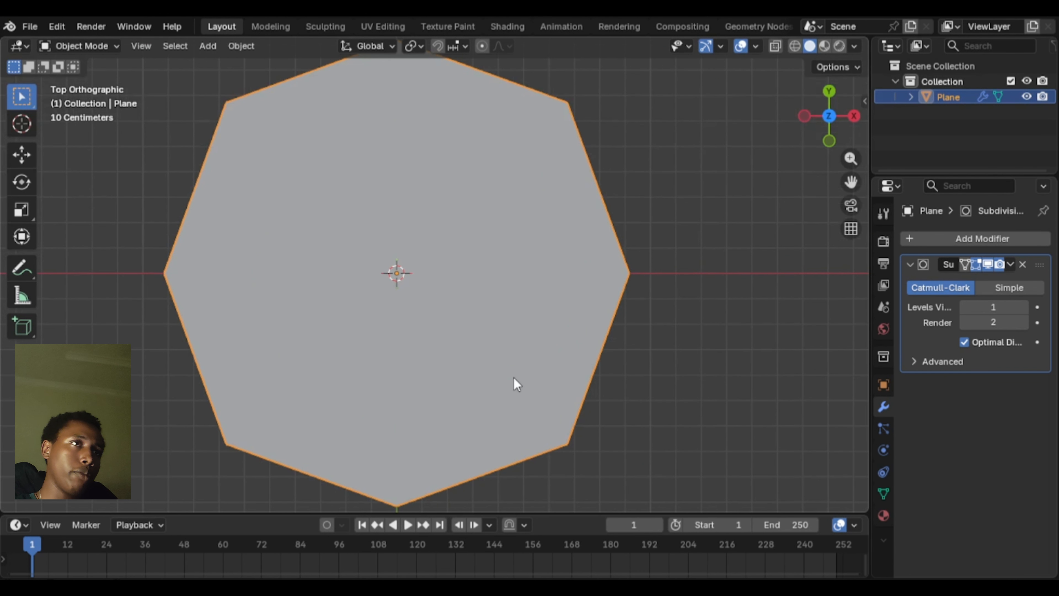
pyautogui.keyDown('shift'); pyautogui.moveTo(516, 384); pyautogui.dragTo(614, 378, button='middle'); pyautogui.keyUp('shift')
pyautogui.scroll(-1, 639, 236)
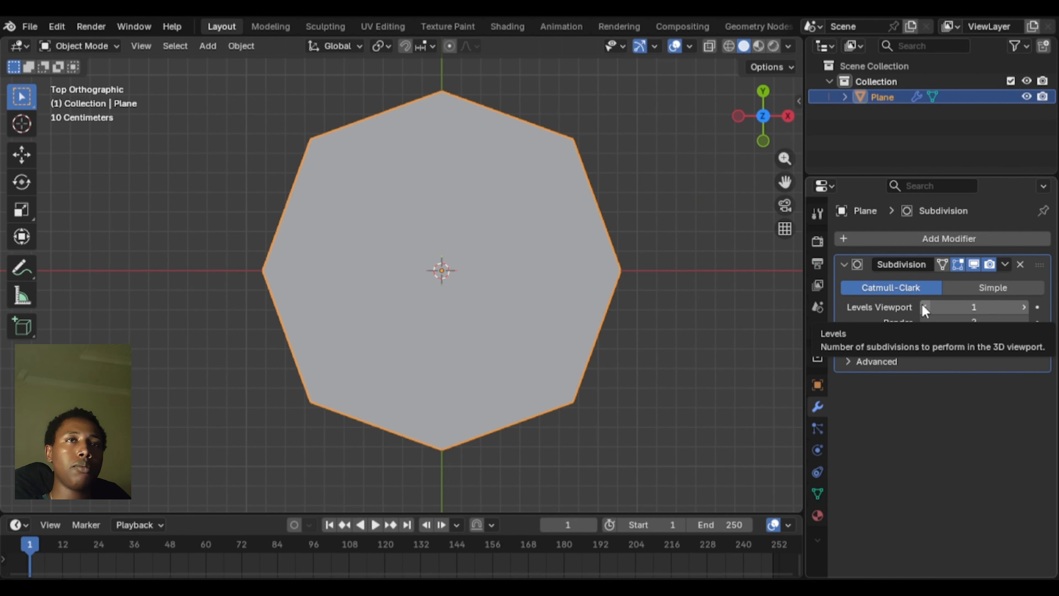
pyautogui.click(924, 307)
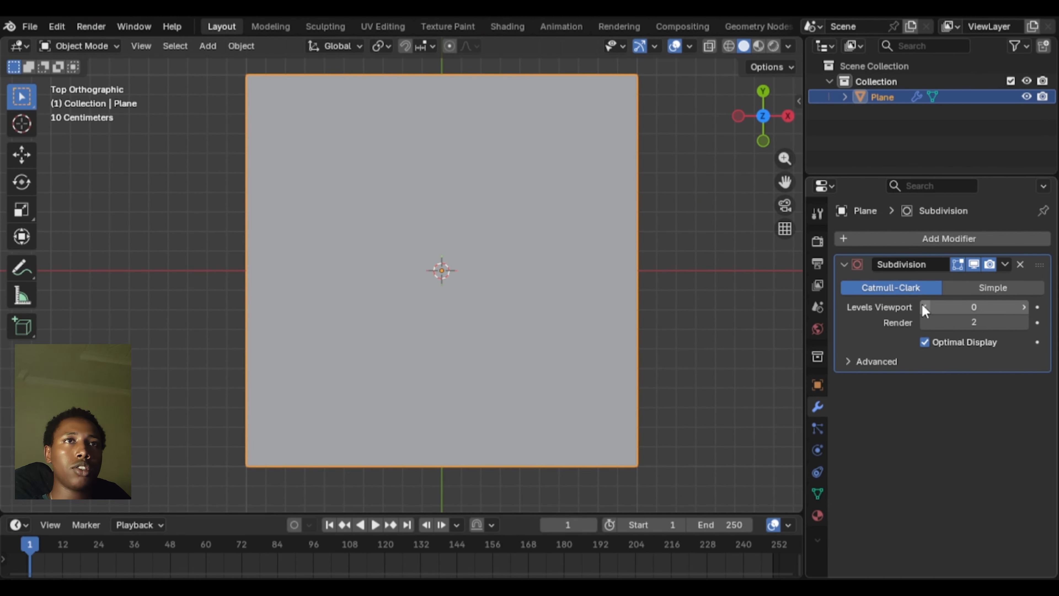
pyautogui.scroll(-1, 568, 156)
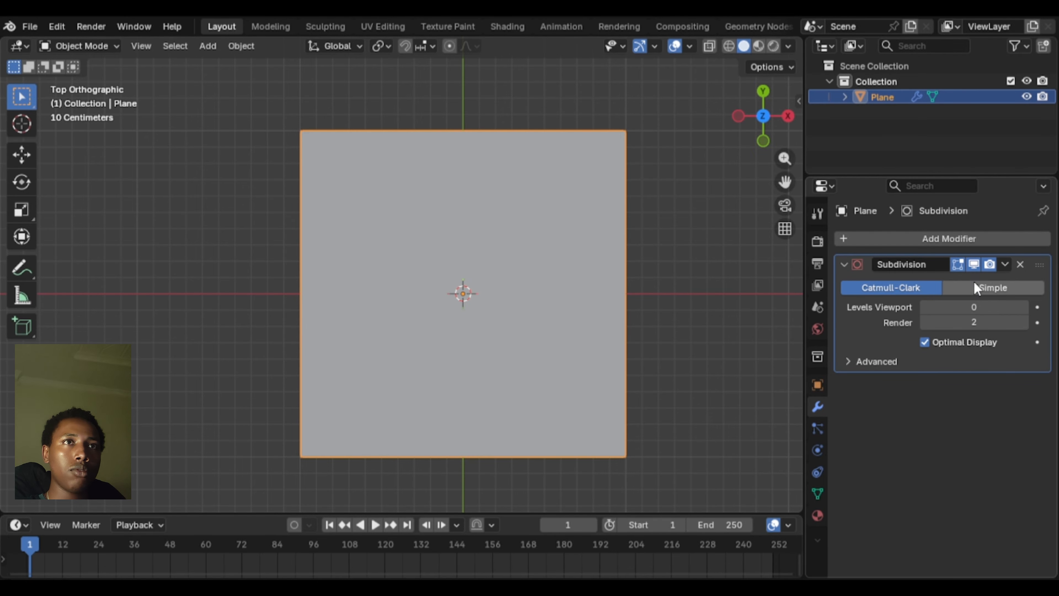
# - Raise the plane's Subdivision viewport level one step at a time to 4
pyautogui.click(1026, 308)
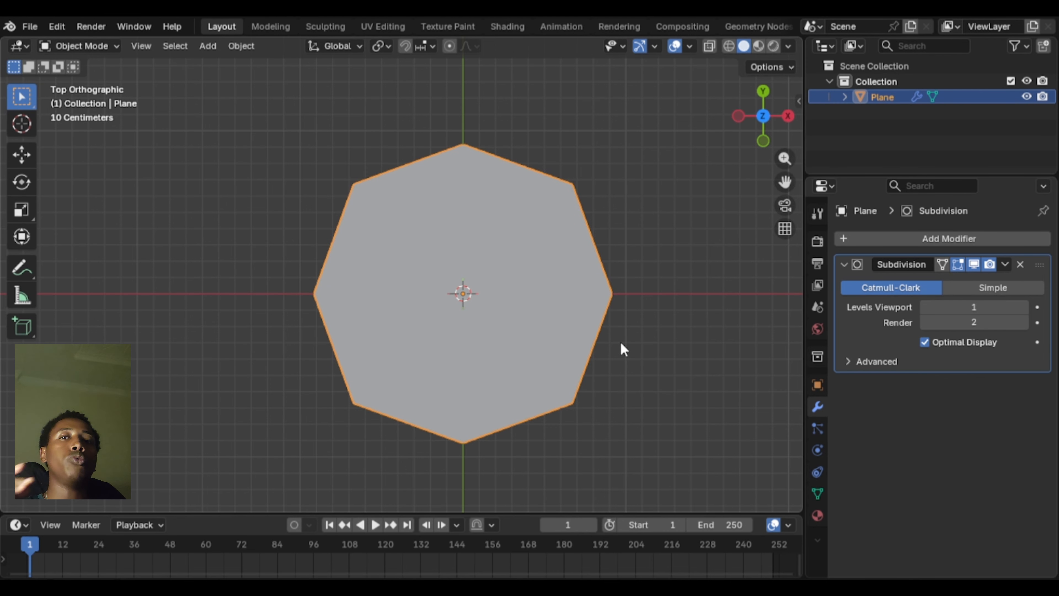
pyautogui.click(1024, 307)
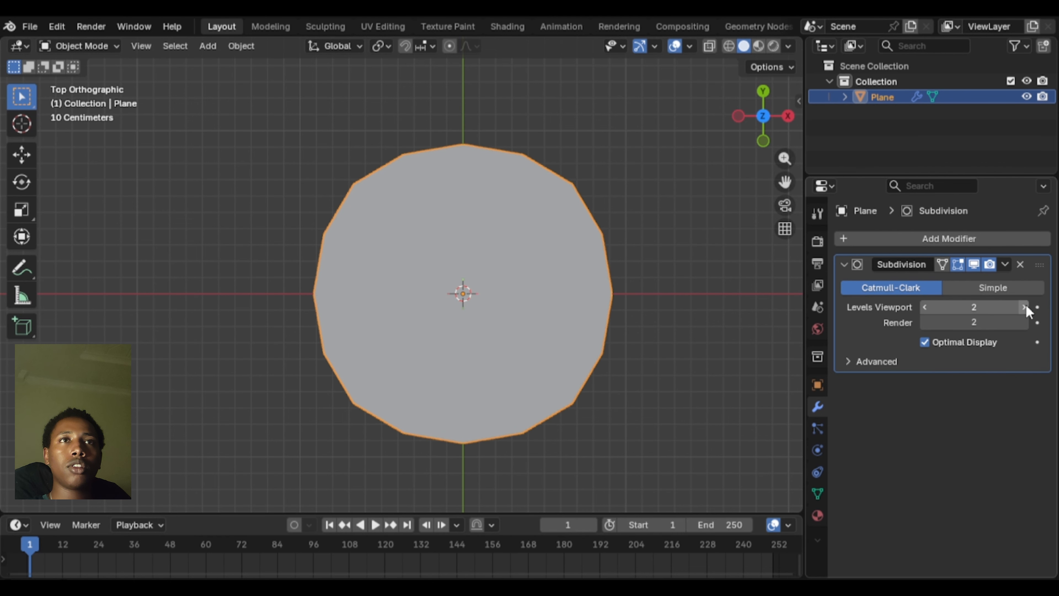
pyautogui.click(1024, 307)
pyautogui.click(1023, 307)
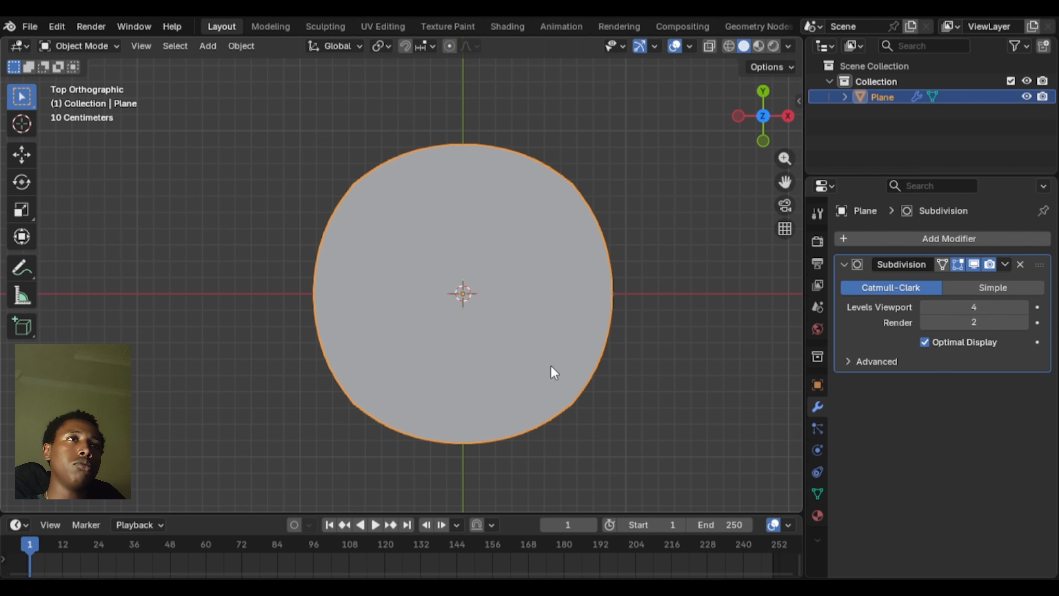
# - Add a Solidify modifier to the rounded plane and set its thickness to -0.717 m
pyautogui.moveTo(553, 371); pyautogui.dragTo(613, 302, button='middle')
pyautogui.click(937, 239)
pyautogui.moveTo(939, 242)
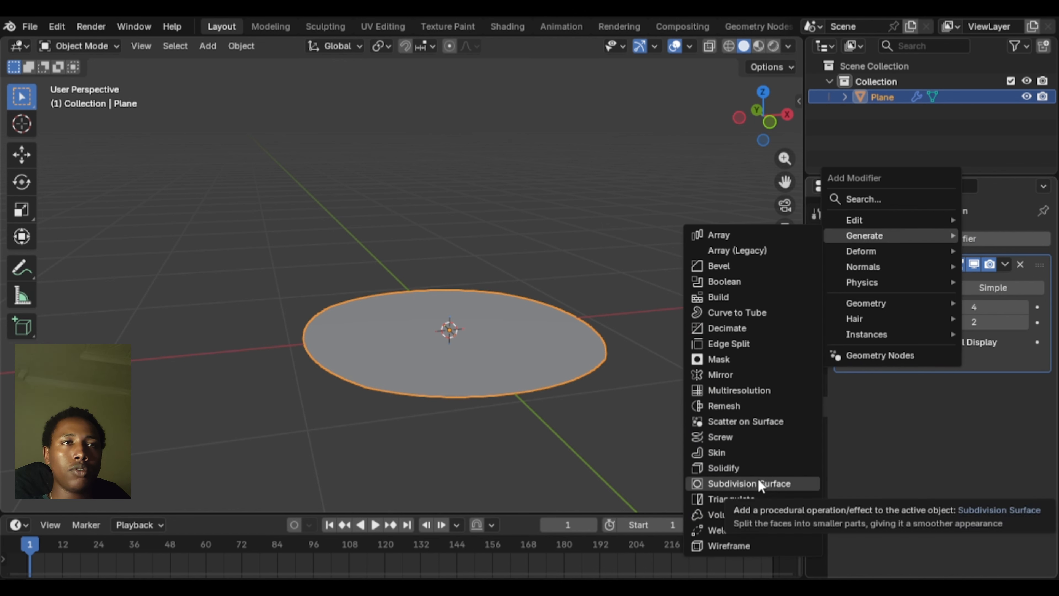
pyautogui.click(767, 469)
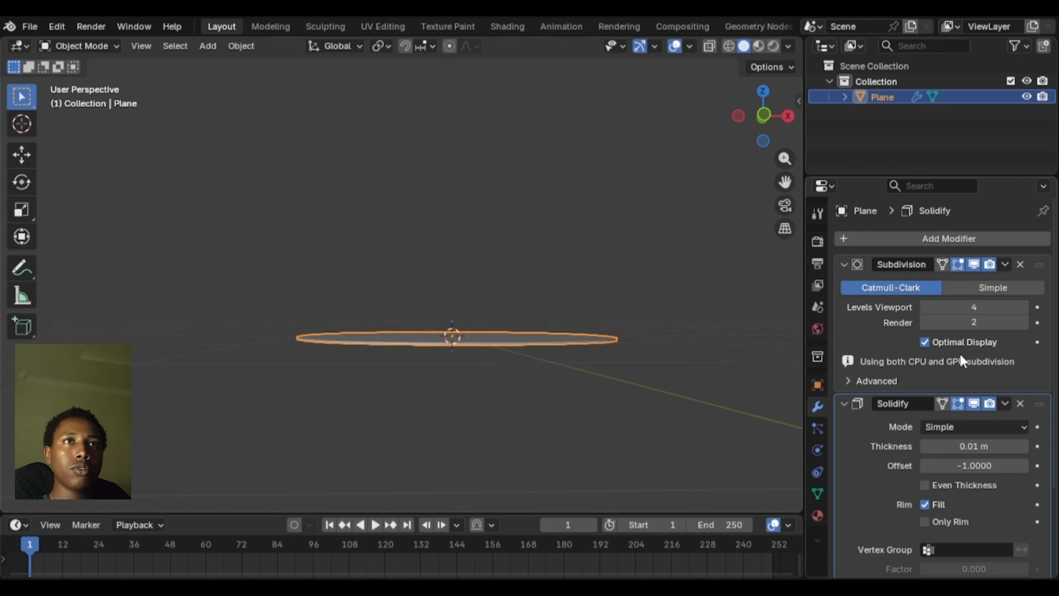
pyautogui.moveTo(963, 446); pyautogui.dragTo(863, 427)
pyautogui.moveTo(692, 386); pyautogui.dragTo(734, 375, button='middle')
pyautogui.scroll(3, 596, 411)
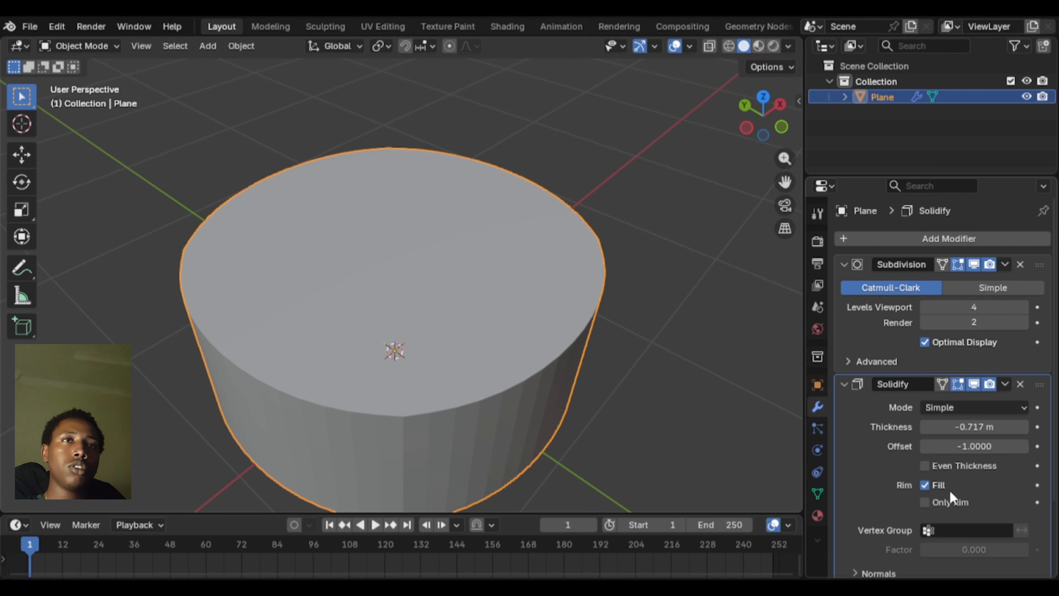
pyautogui.scroll(-4, 598, 343)
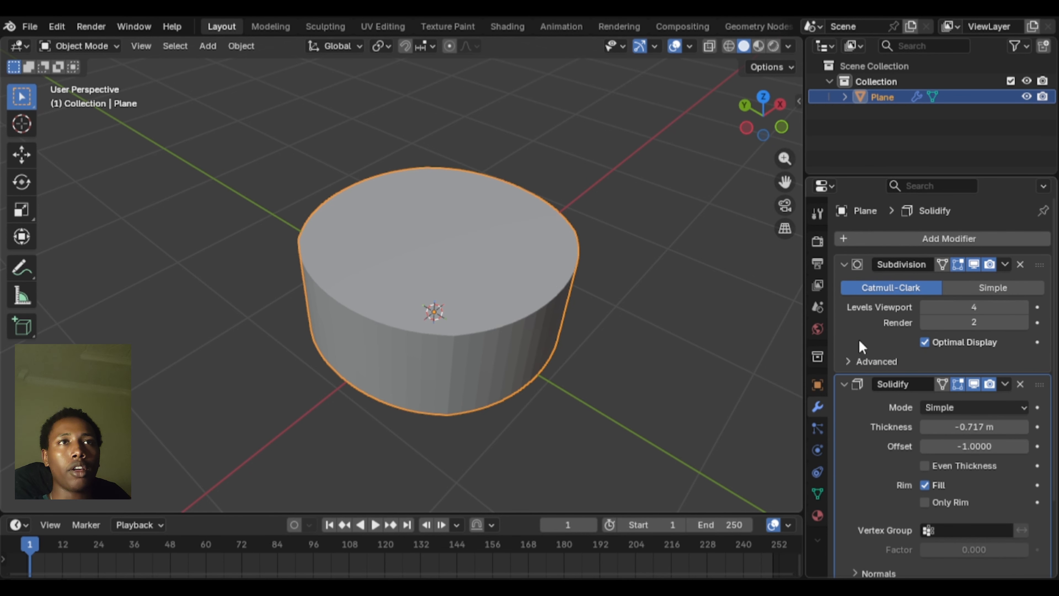
# - Set the Subdivision viewport level to 1 and move the Solidify modifier above Subdivision in the stack
pyautogui.moveTo(925, 307); pyautogui.dragTo(895, 307)
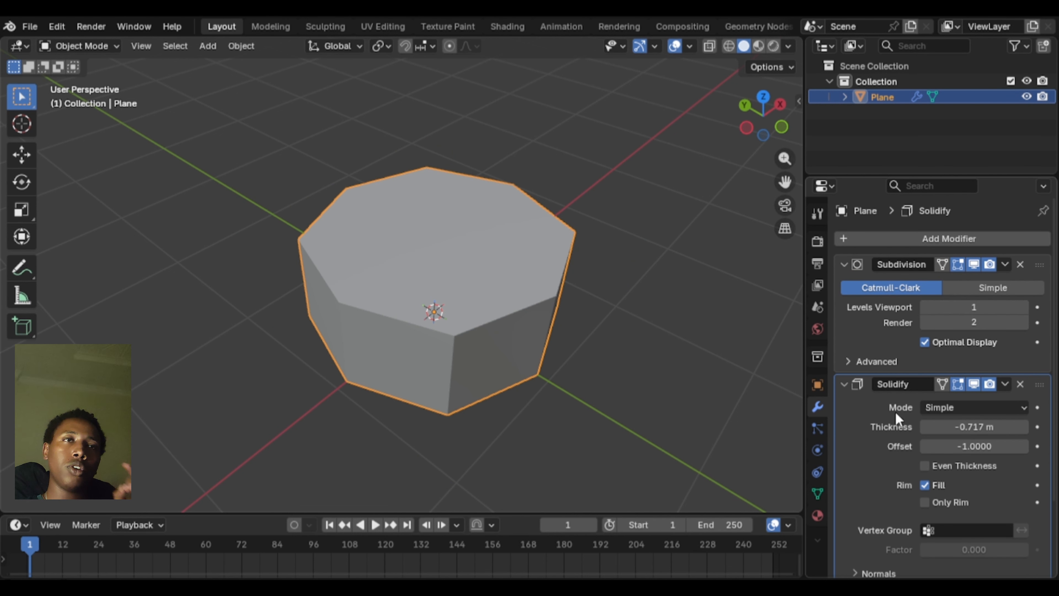
pyautogui.click(864, 337)
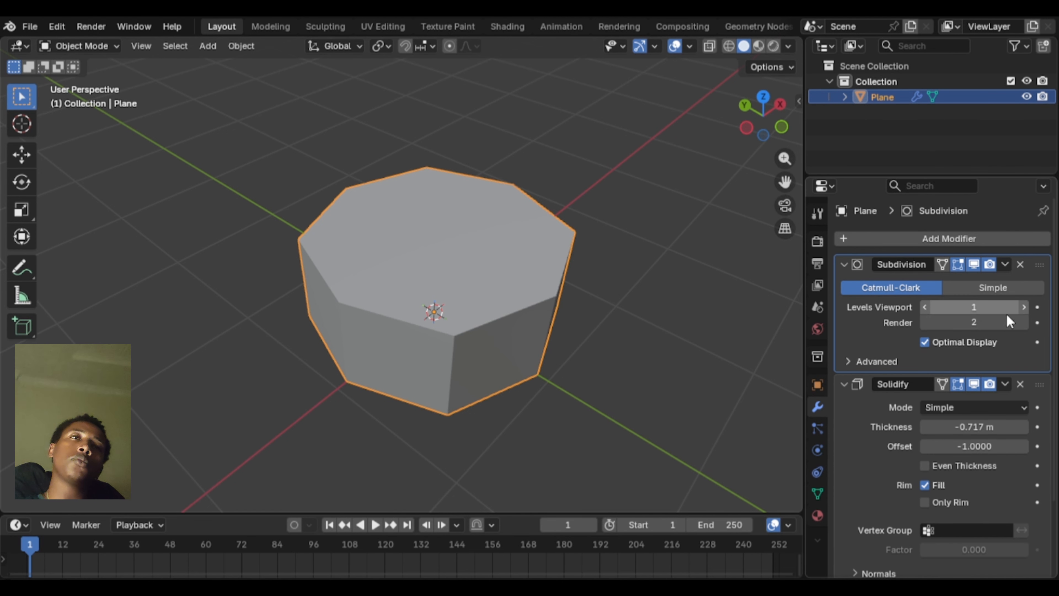
pyautogui.moveTo(1041, 383); pyautogui.dragTo(1035, 265)
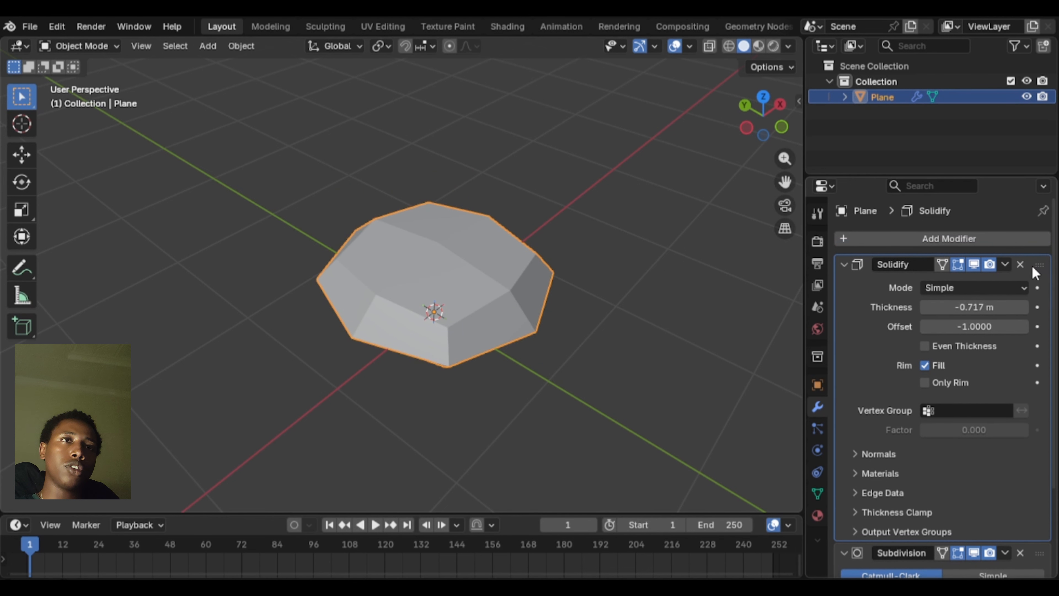
pyautogui.moveTo(558, 351); pyautogui.dragTo(752, 425, button='middle')
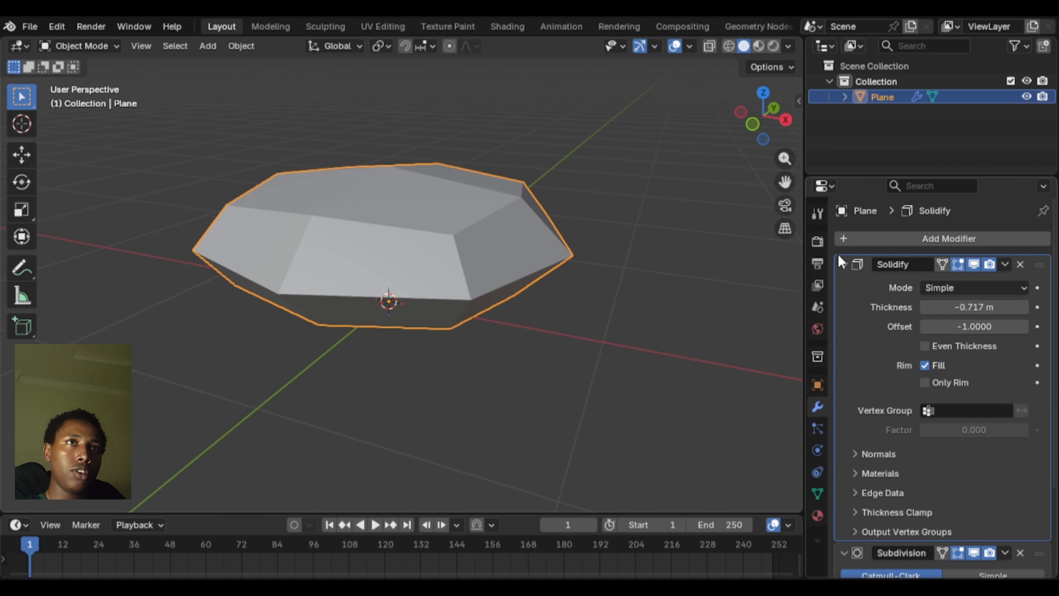
# - Collapse the settings of the Solidify and Subdivision modifiers and try reordering them in the stack
pyautogui.click(845, 264)
pyautogui.click(845, 284)
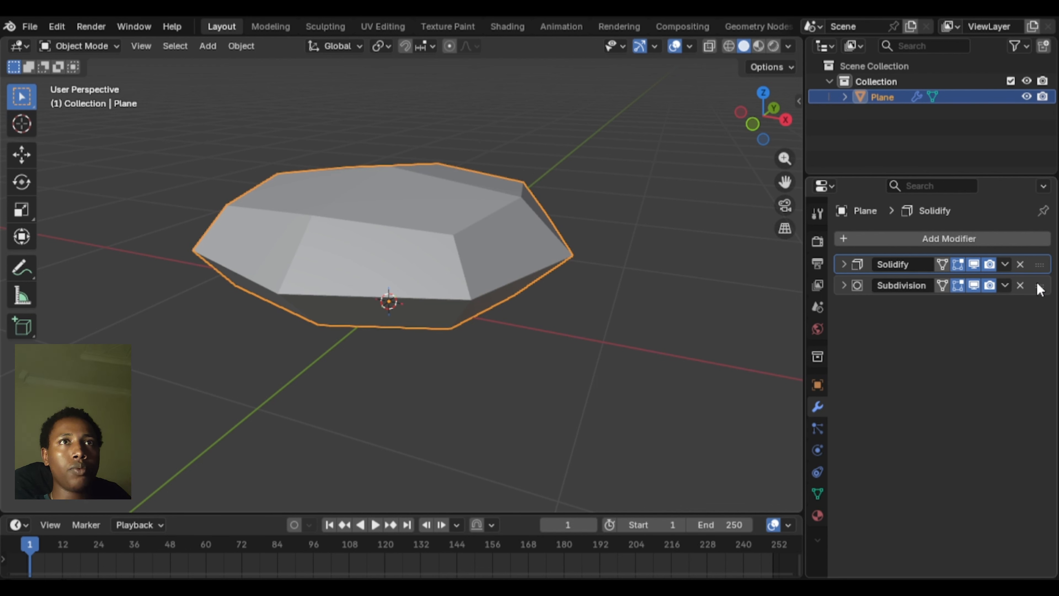
pyautogui.moveTo(1045, 288); pyautogui.dragTo(1047, 267)
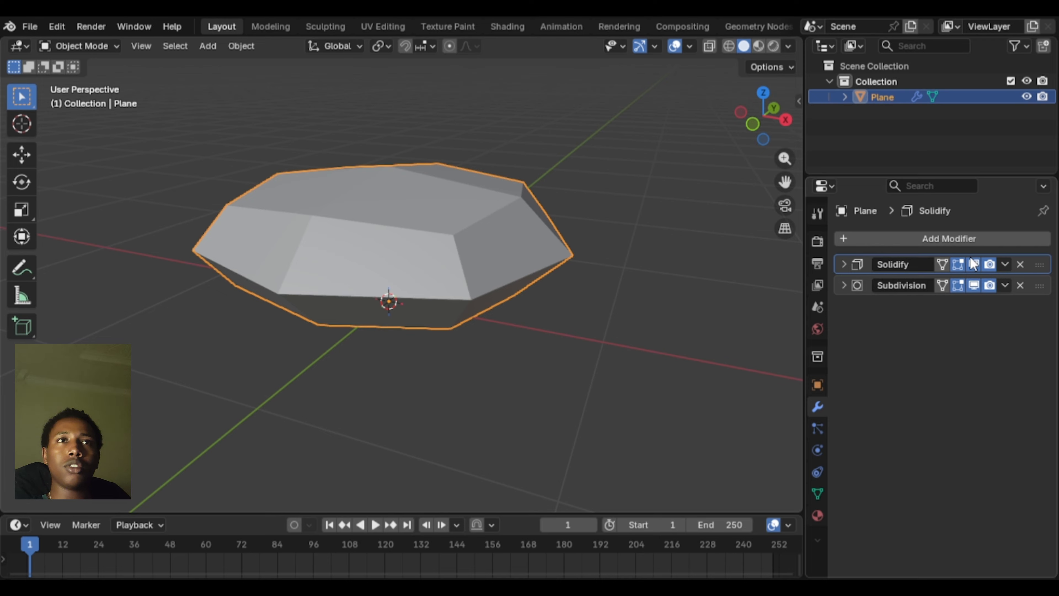
pyautogui.click(1007, 264)
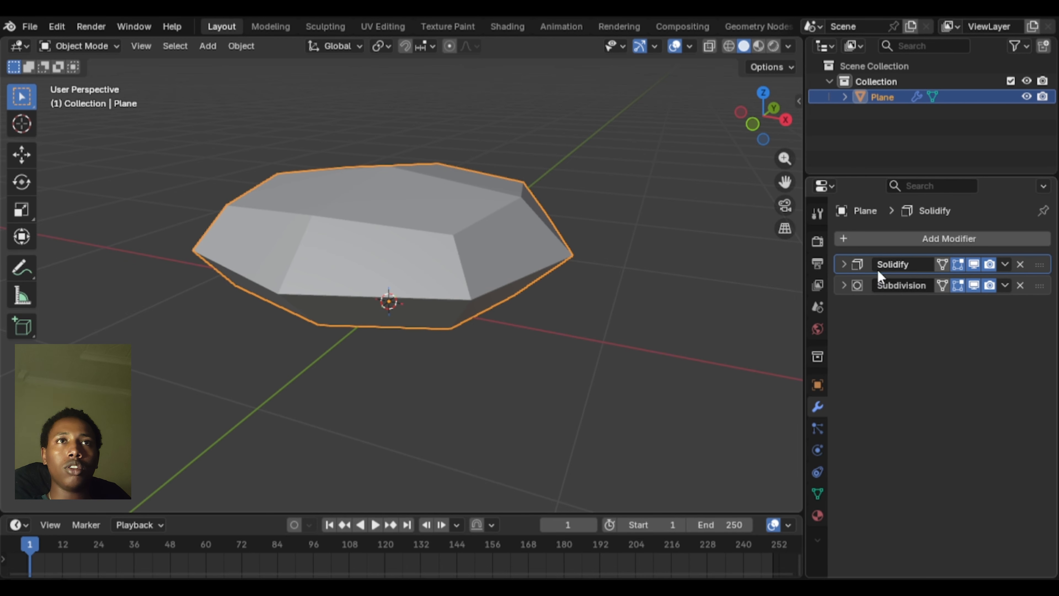
# - Expand the Solidify modifier's settings and switch its viewport display and render use off and back on
pyautogui.click(847, 267)
pyautogui.click(975, 264)
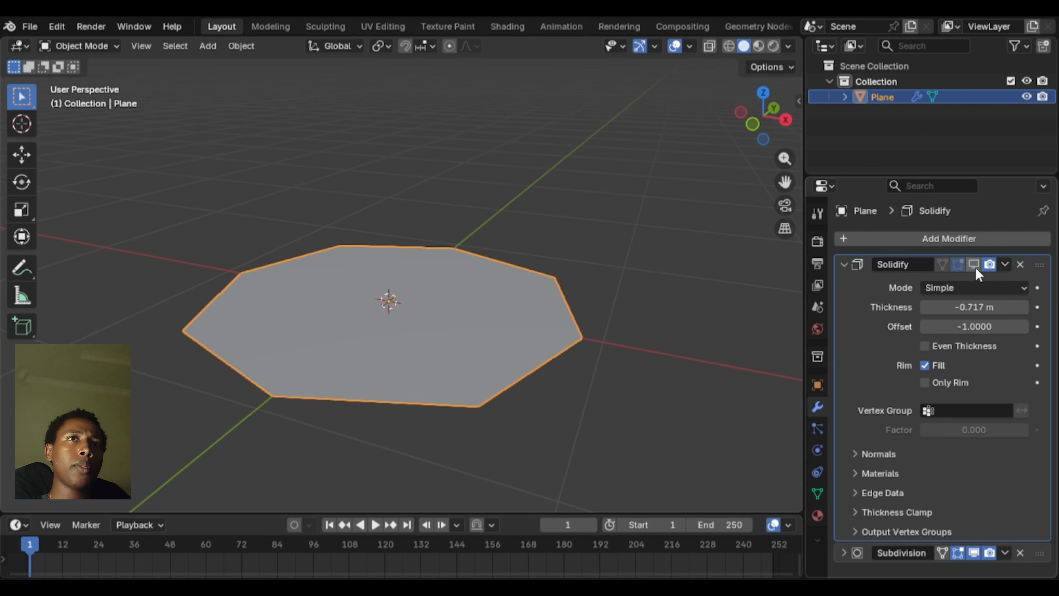
pyautogui.moveTo(443, 348); pyautogui.dragTo(745, 324, button='middle')
pyautogui.click(974, 264)
pyautogui.click(974, 264)
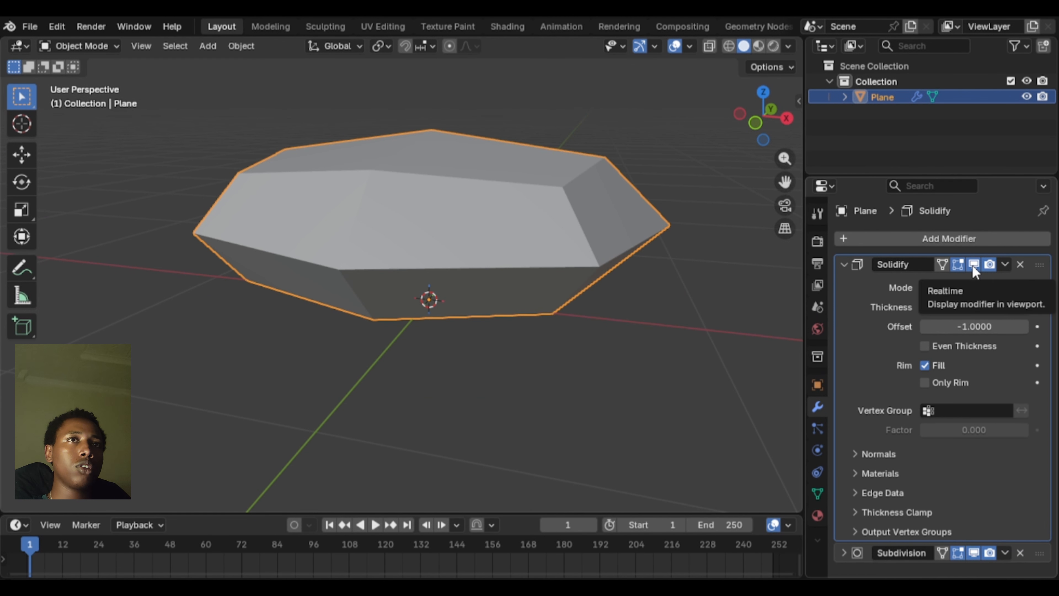
pyautogui.click(975, 264)
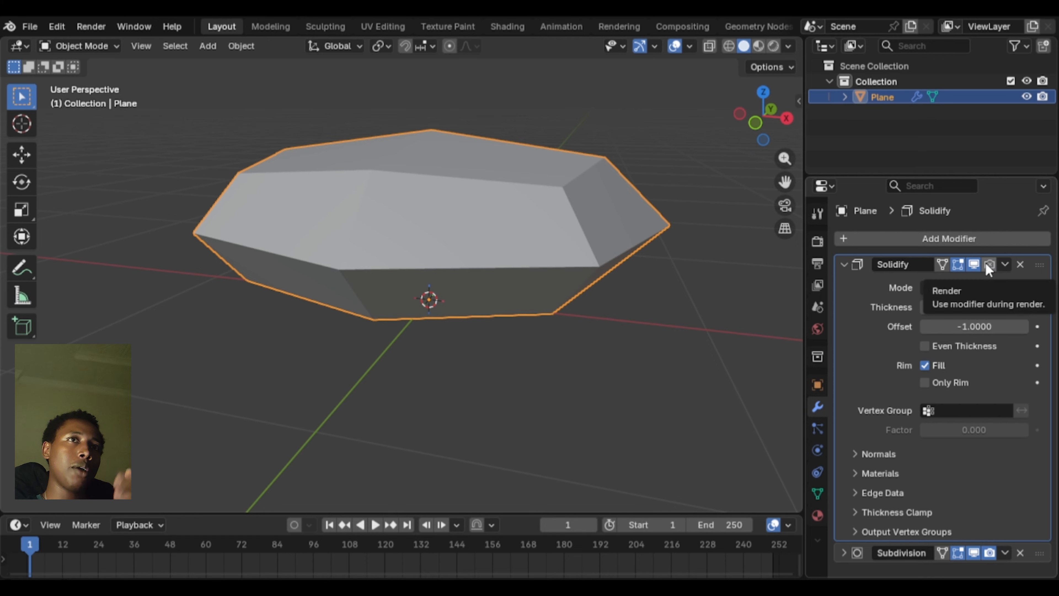
pyautogui.click(987, 265)
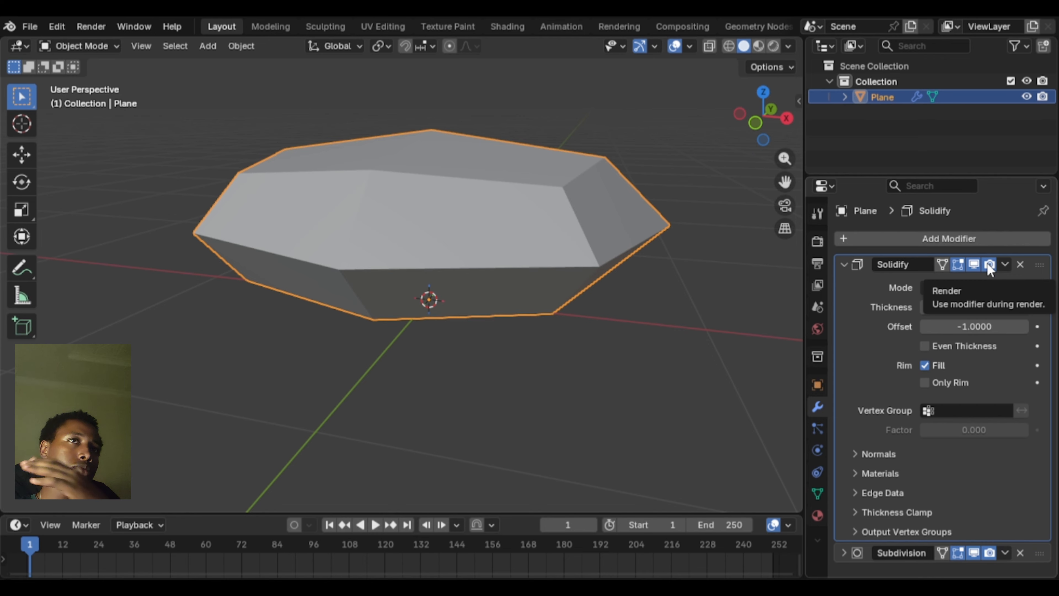
pyautogui.click(862, 265)
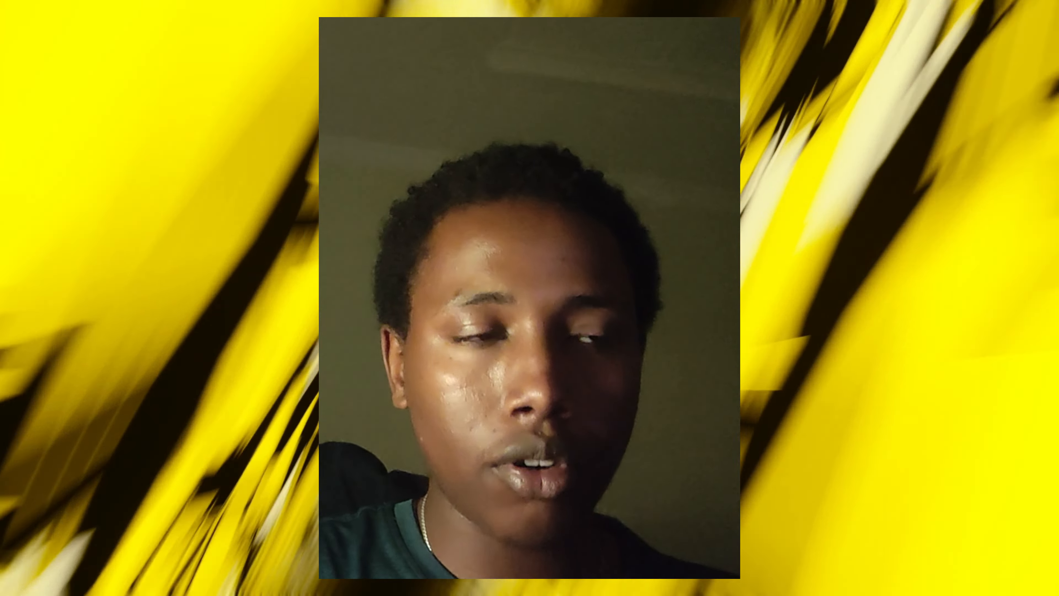